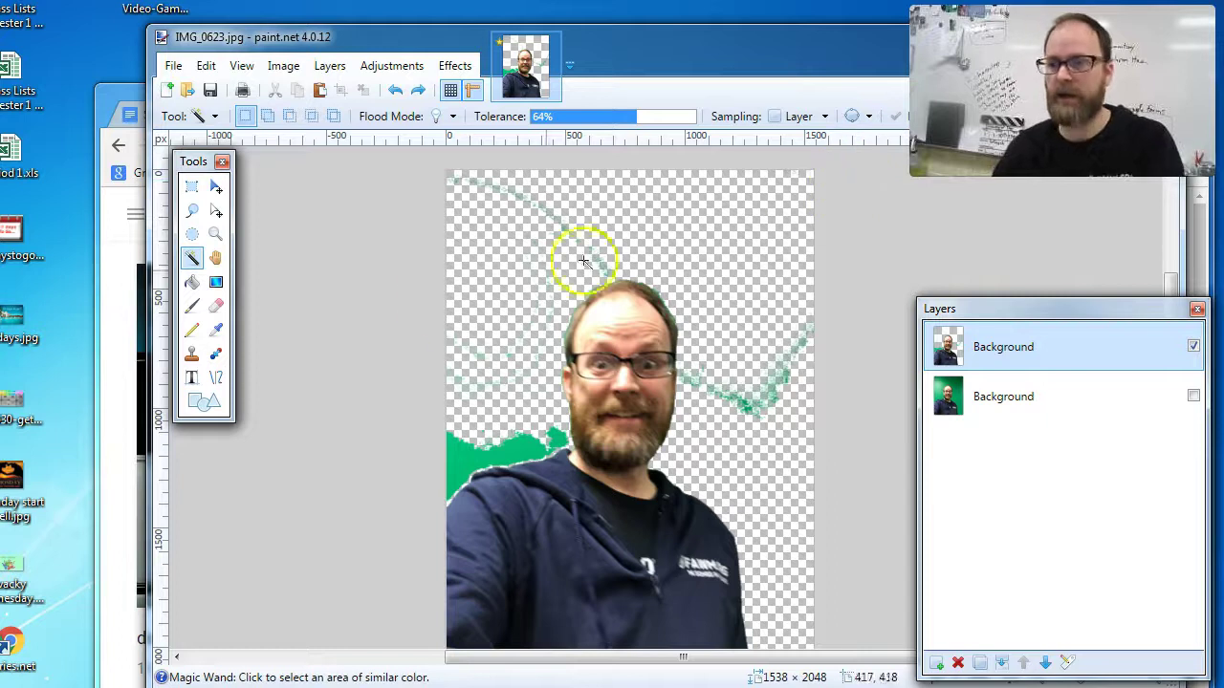
Step: Undo the erasing, selection and layer duplication back to the original single-layer photo
{"action": "key", "text": "ctrl+z"}
{"action": "key", "text": "ctrl+z"}
{"action": "key", "text": "ctrl+z"}
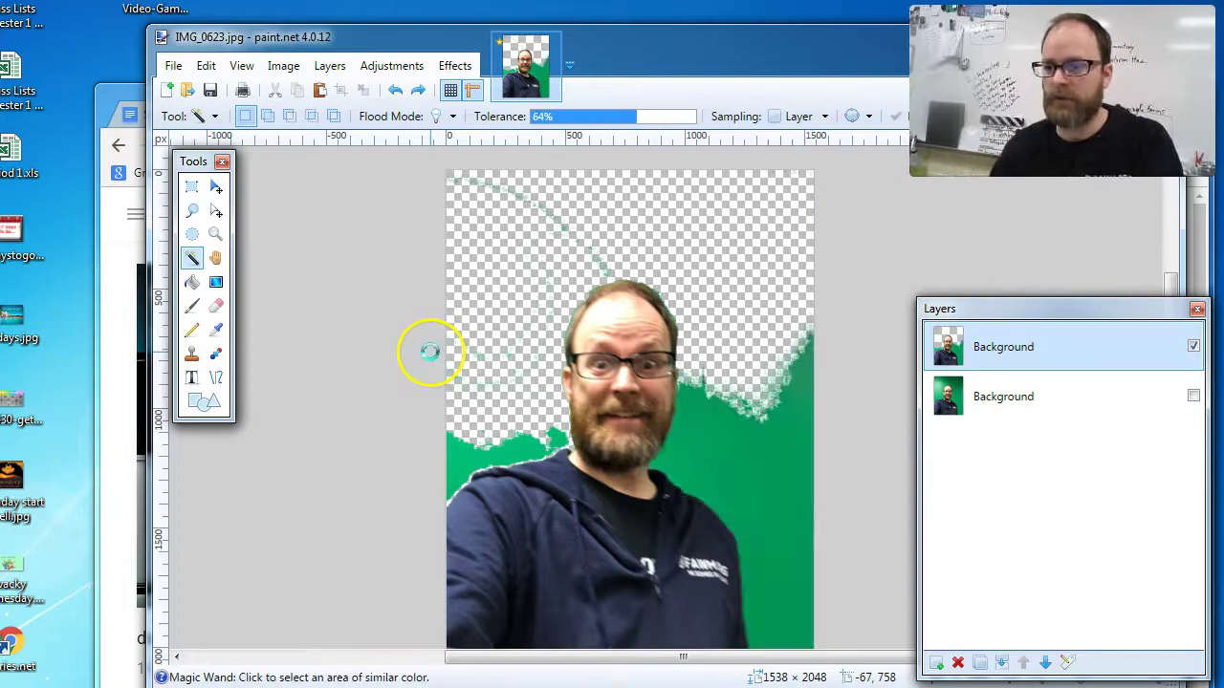
{"action": "key", "text": "ctrl+z"}
{"action": "key", "text": "ctrl+z"}
{"action": "key", "text": "ctrl+z"}
{"action": "key", "text": "ctrl+z"}
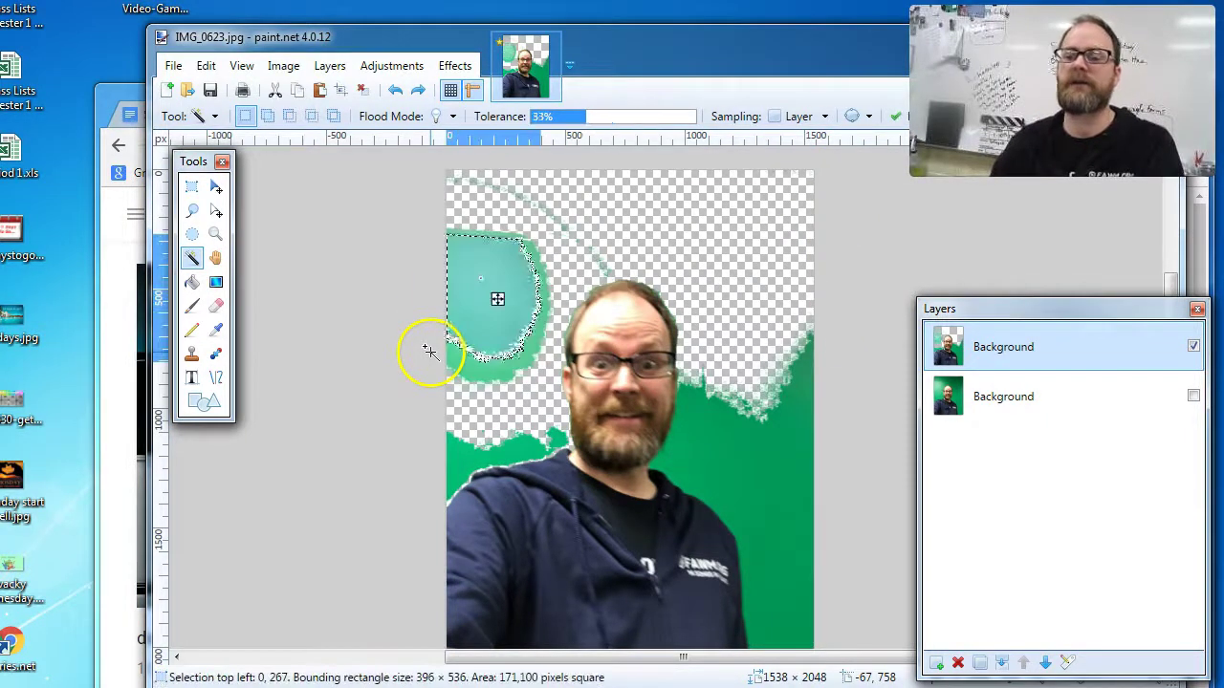
{"action": "key", "text": "ctrl+z"}
{"action": "key", "text": "ctrl+z"}
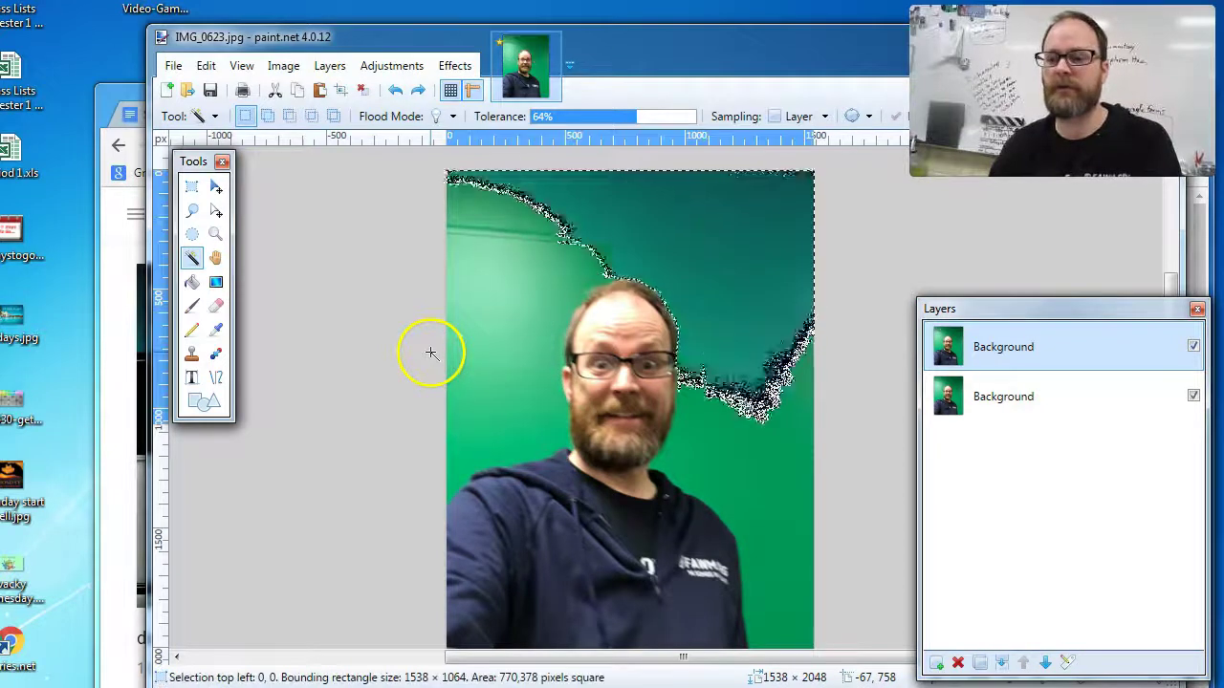
{"action": "left_click_drag", "start_coordinate": [633, 283], "coordinate": [580, 256]}
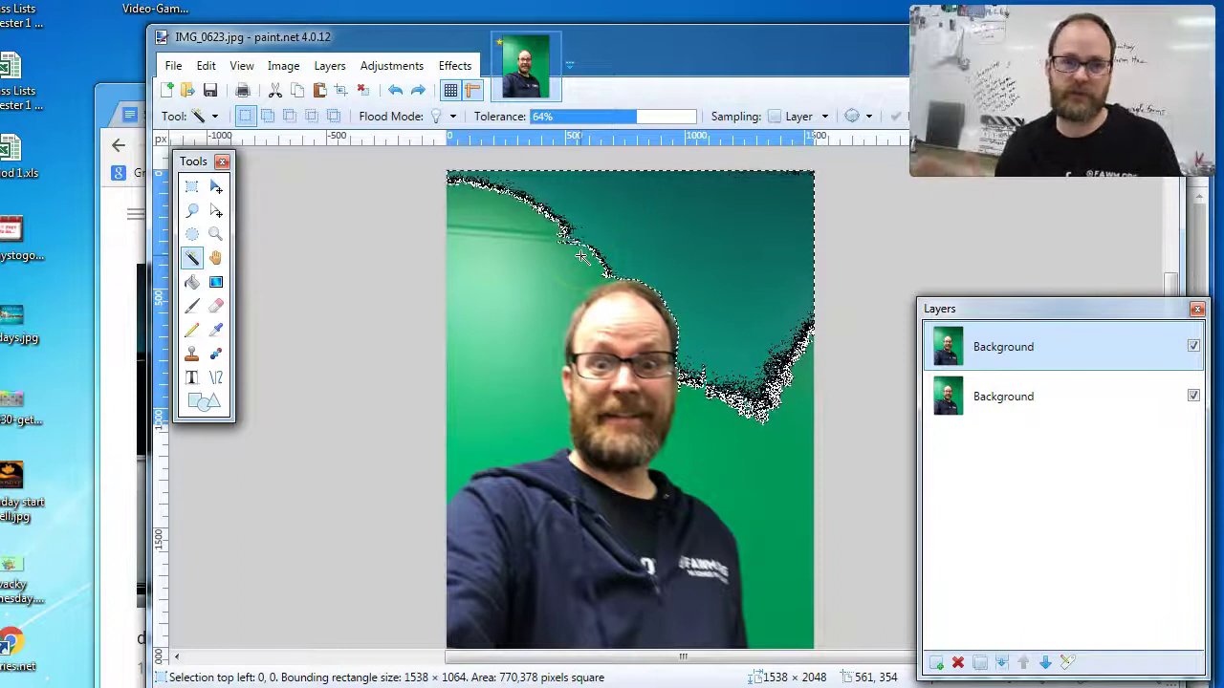
{"action": "left_click_drag", "start_coordinate": [603, 240], "coordinate": [527, 281]}
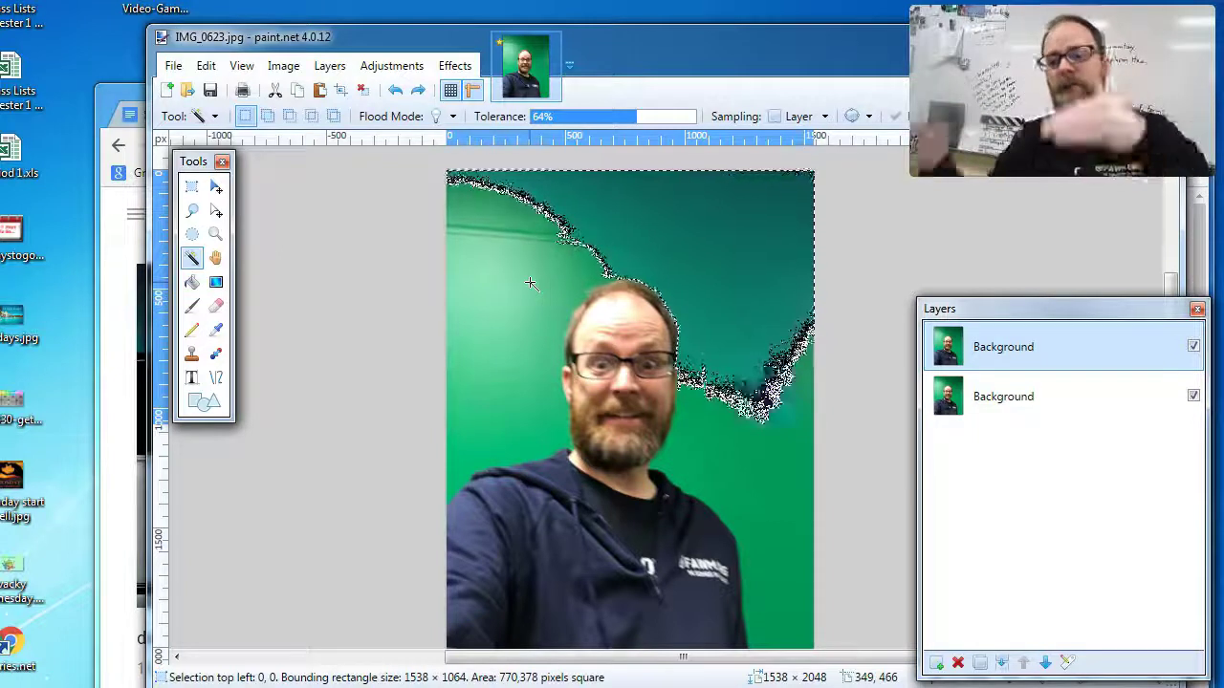
{"action": "left_click_drag", "start_coordinate": [531, 283], "coordinate": [969, 295]}
{"action": "key", "text": "ctrl+z"}
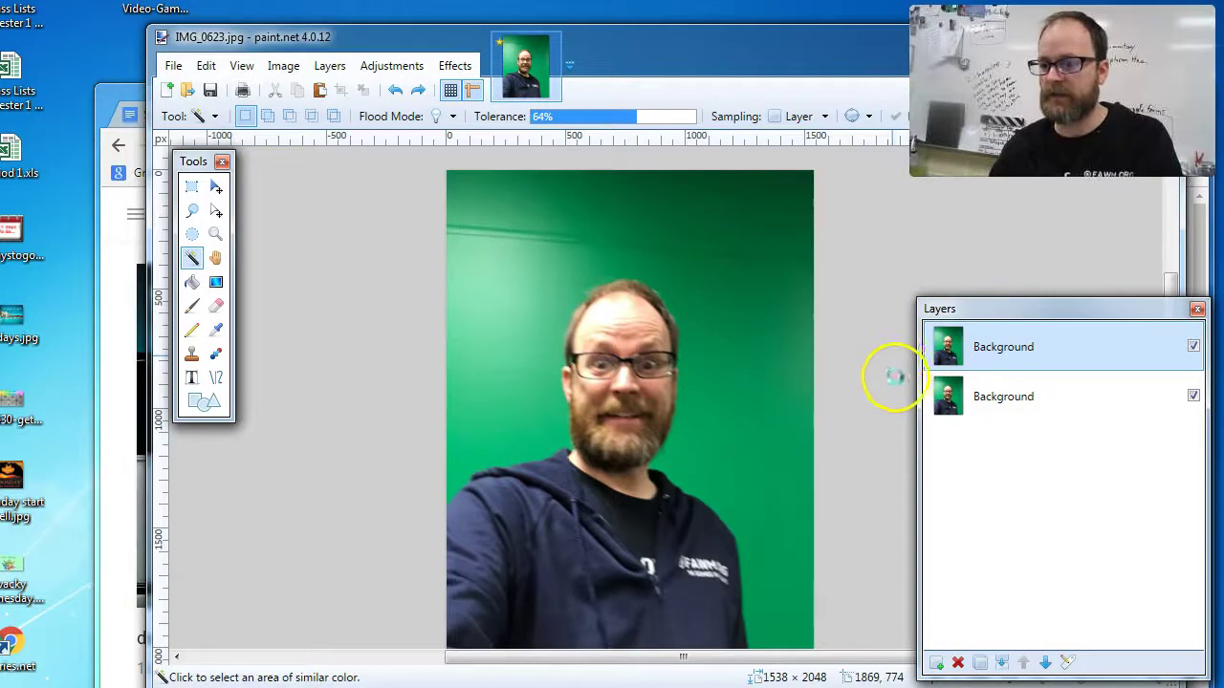
{"action": "key", "text": "ctrl+z"}
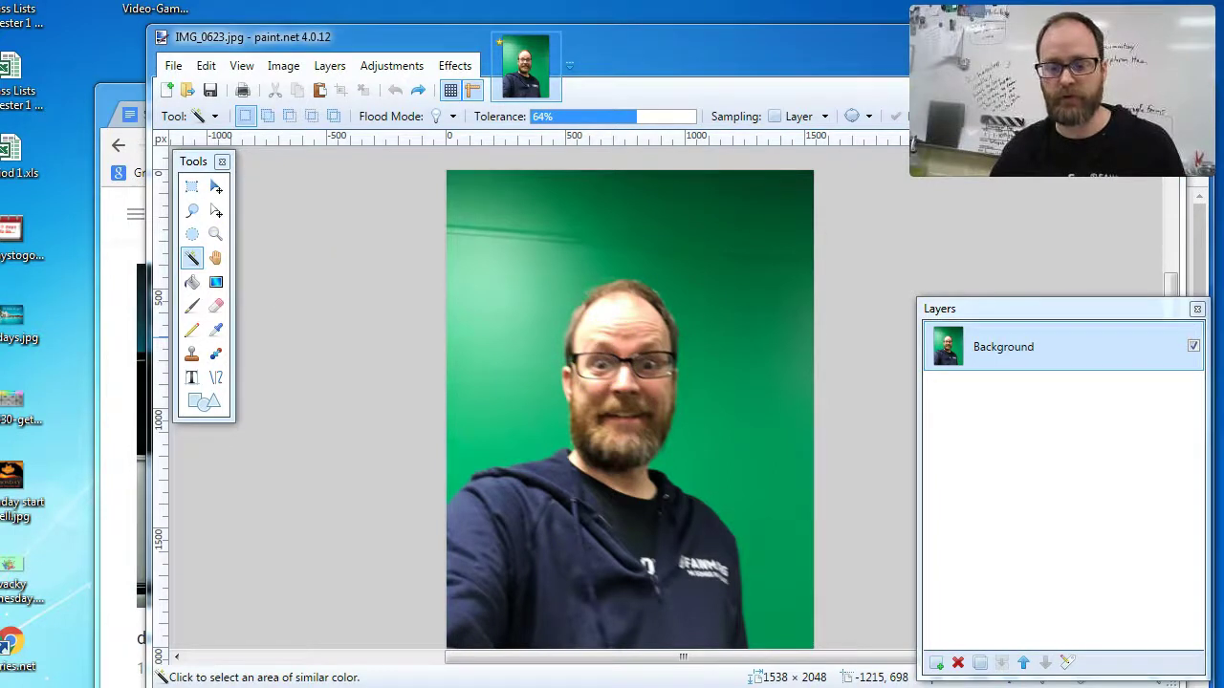
Step: Drag IMG_0623.jpg from its file folder onto the paint.net canvas
{"action": "key", "text": "alt+Tab"}
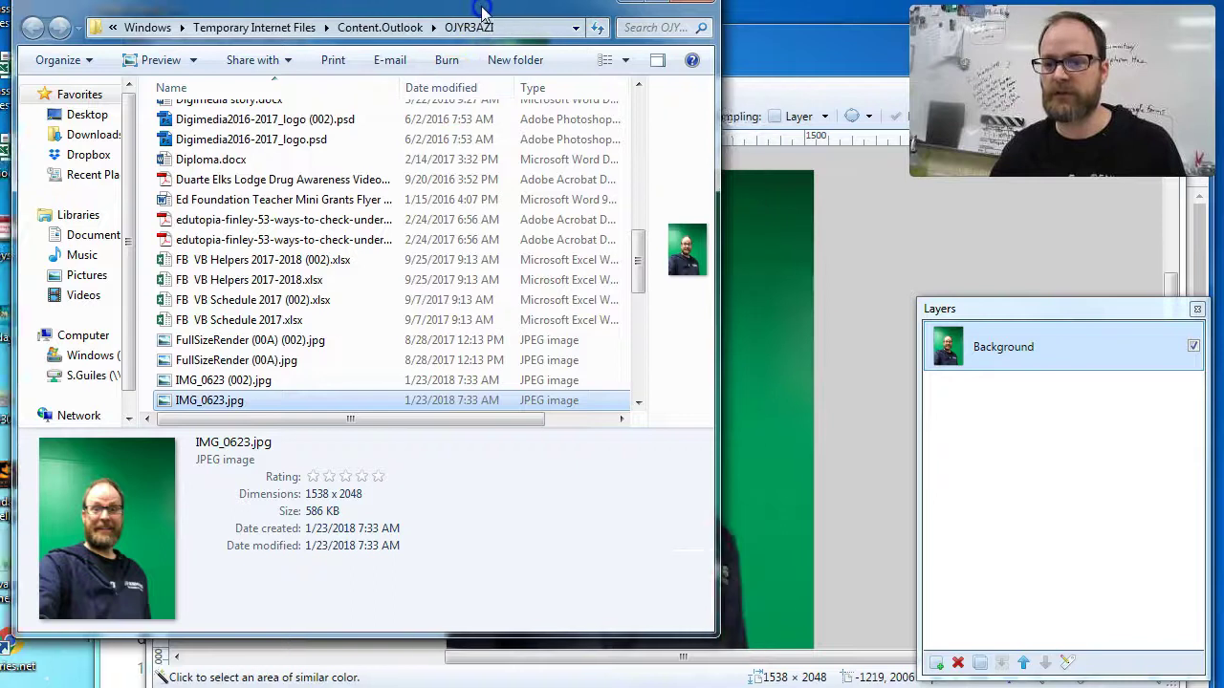
{"action": "mouse_move", "coordinate": [483, 13]}
{"action": "left_mouse_down"}
{"action": "mouse_move", "coordinate": [438, 0]}
{"action": "mouse_move", "coordinate": [247, 0]}
{"action": "mouse_move", "coordinate": [333, 0]}
{"action": "mouse_move", "coordinate": [365, 14]}
{"action": "left_mouse_up"}
{"action": "left_click_drag", "start_coordinate": [113, 356], "coordinate": [661, 338]}
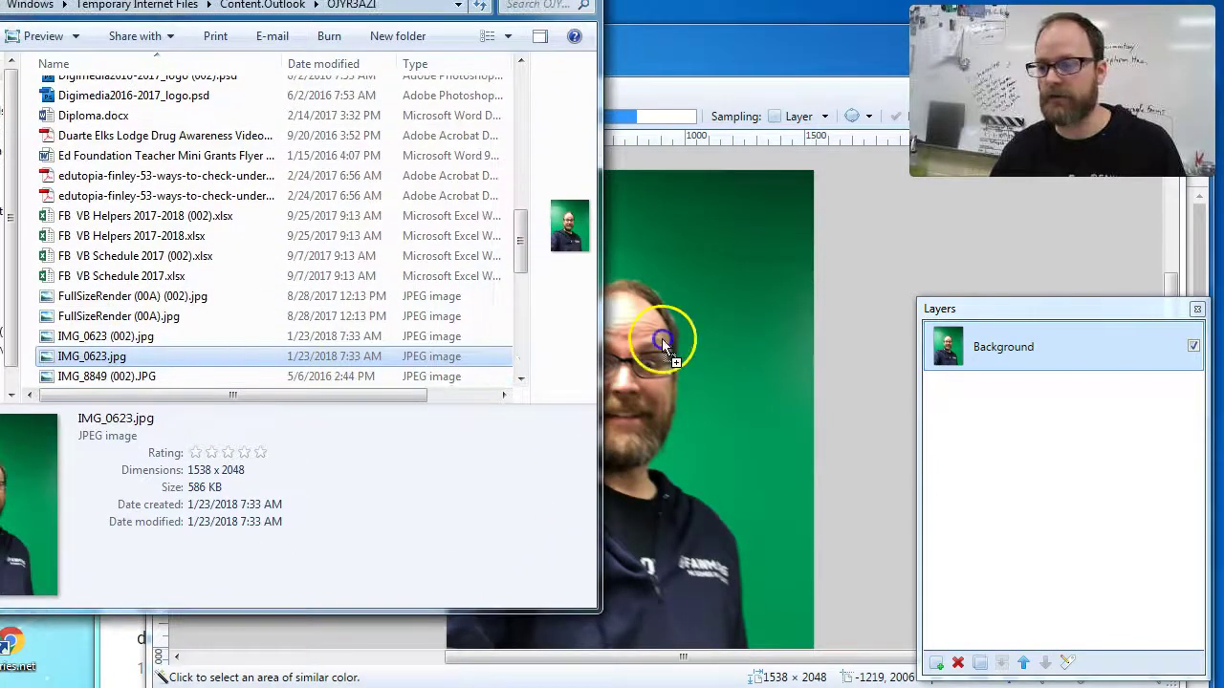
Step: Open the dropped IMG_0623.jpg as a new image and close the old copy without saving
{"action": "left_click_drag", "start_coordinate": [860, 266], "coordinate": [856, 254]}
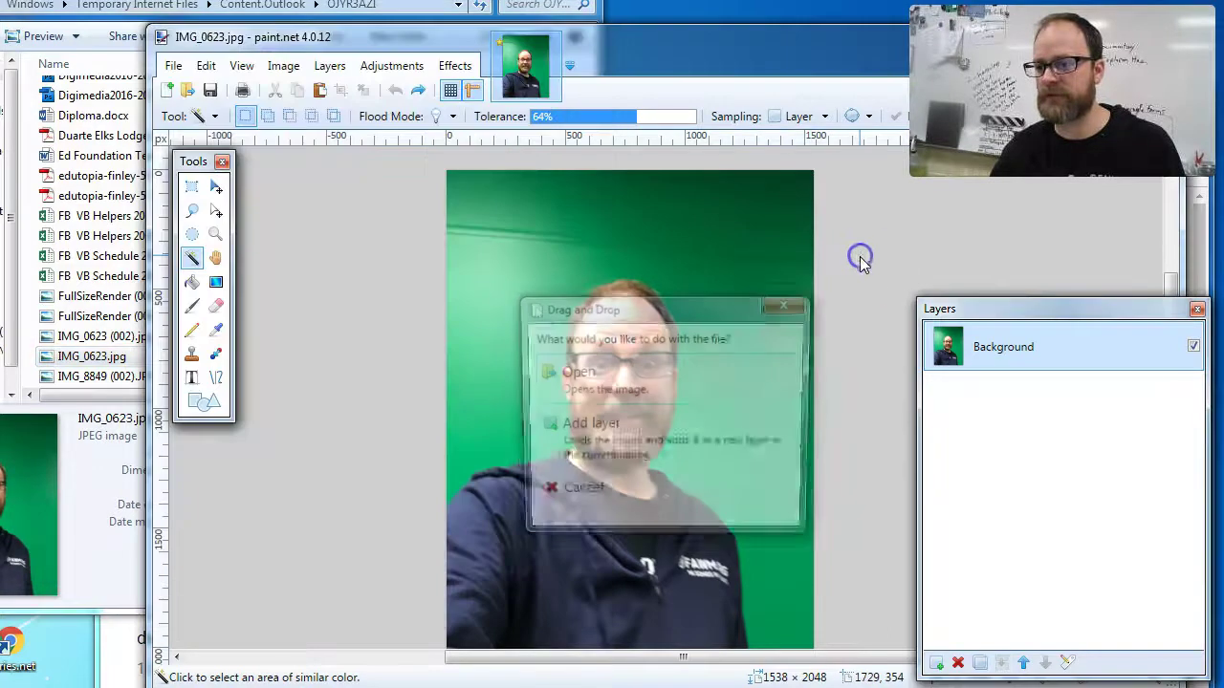
{"action": "left_click", "coordinate": [612, 392]}
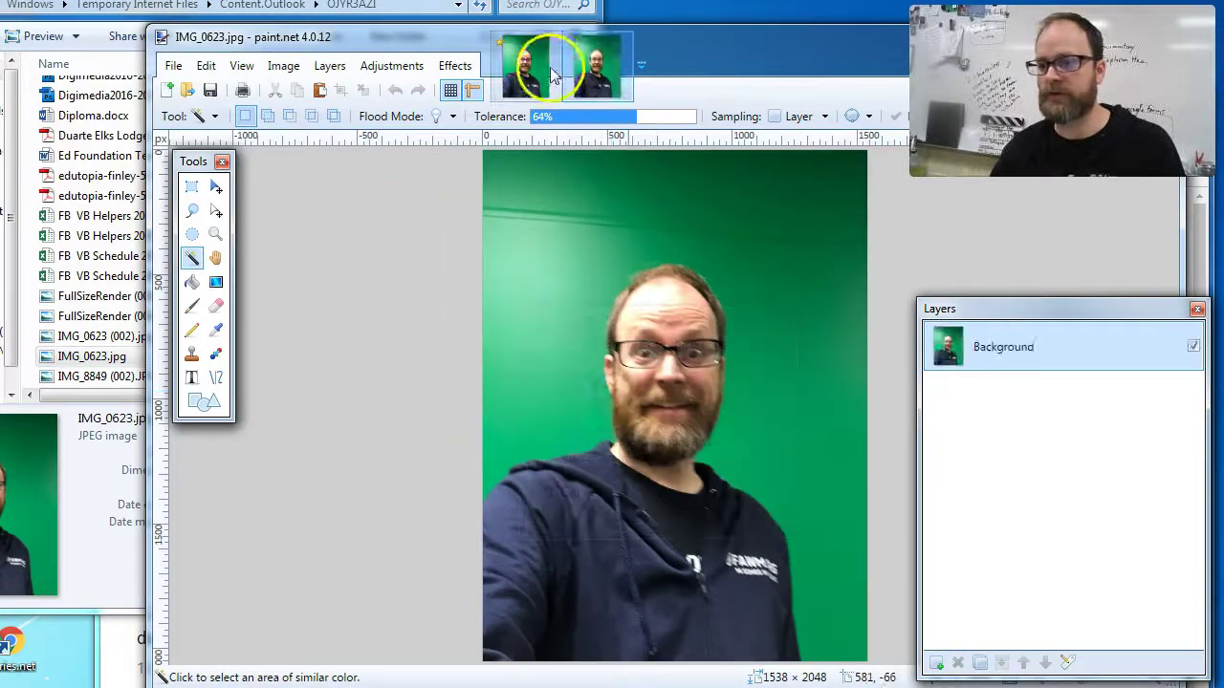
{"action": "left_click", "coordinate": [558, 59]}
{"action": "left_click", "coordinate": [550, 45]}
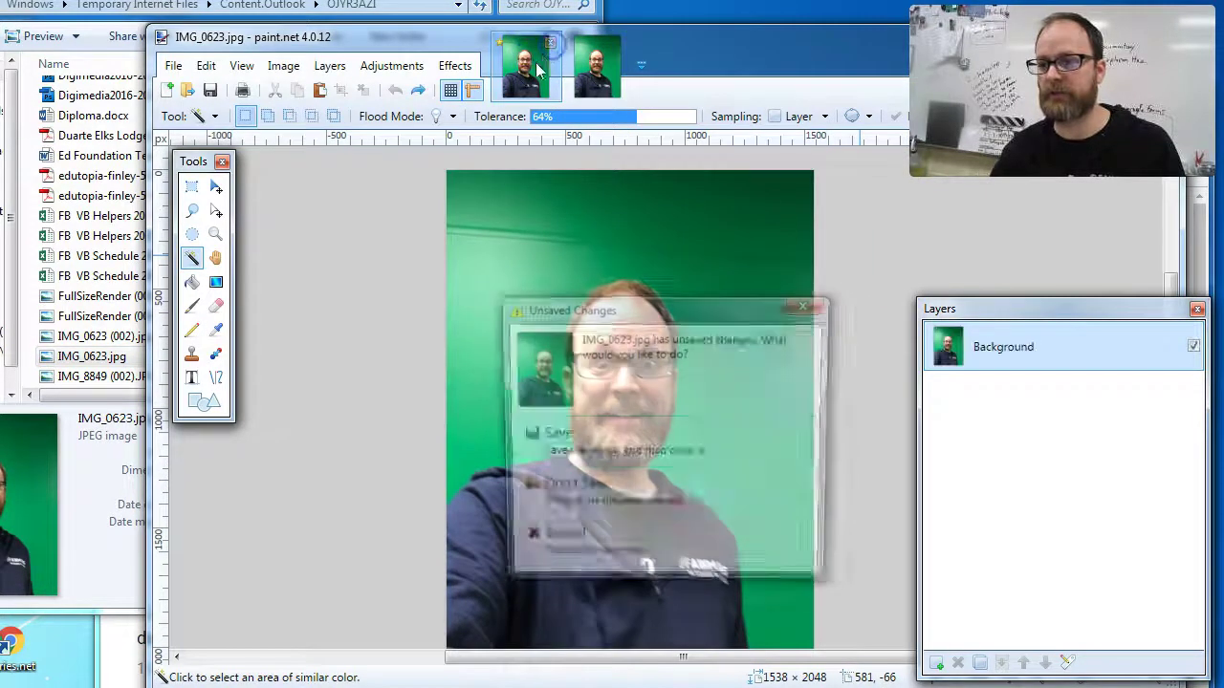
{"action": "left_click", "coordinate": [601, 511]}
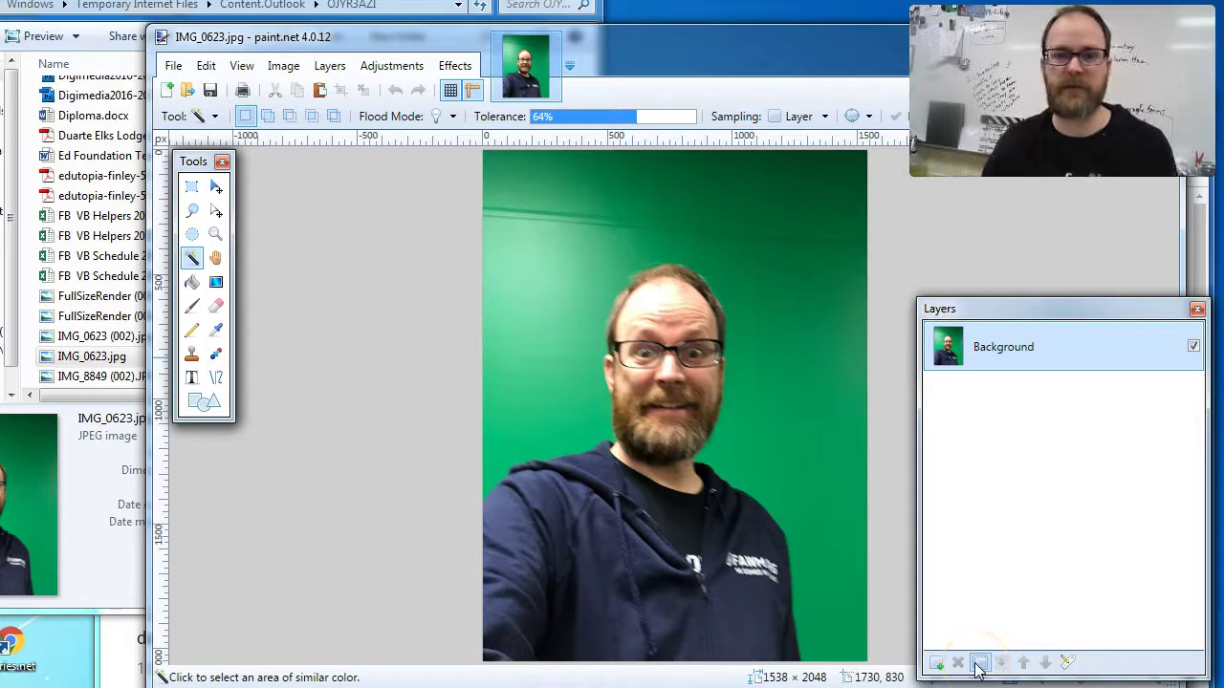
Step: Duplicate the photo layer, rename the lower copy 'safety', hide it, and select the top Background layer
{"action": "left_click", "coordinate": [975, 663]}
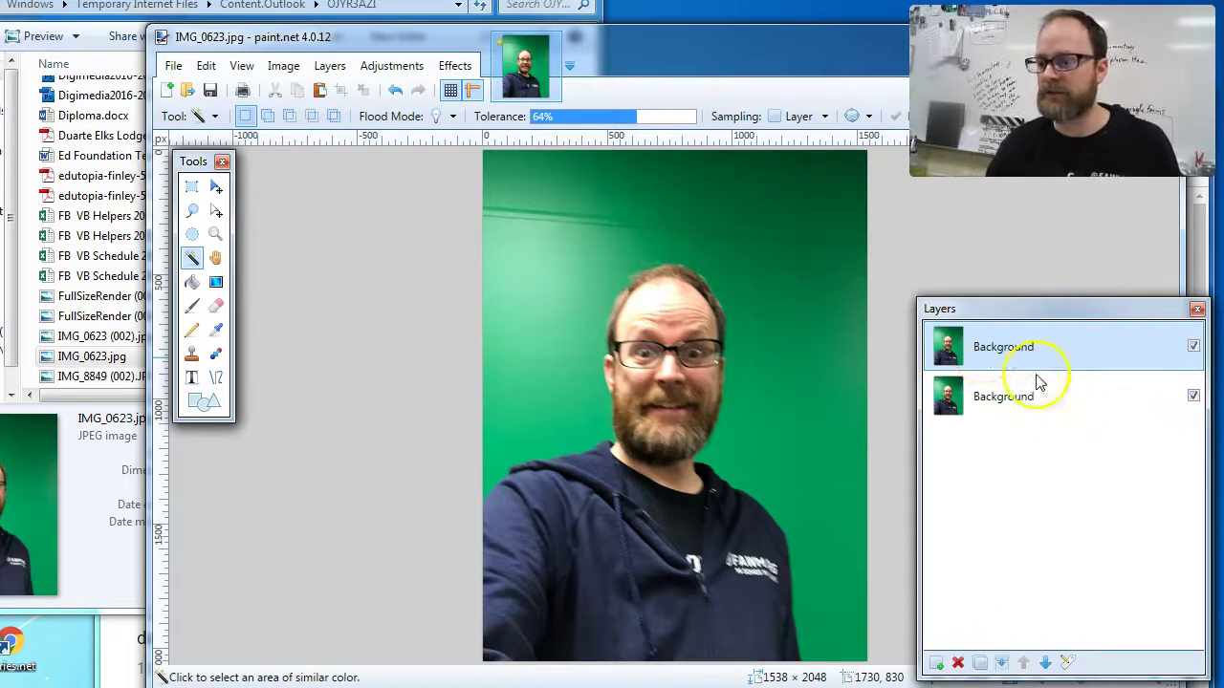
{"action": "left_click", "coordinate": [1044, 395]}
{"action": "double_click", "coordinate": [1022, 395]}
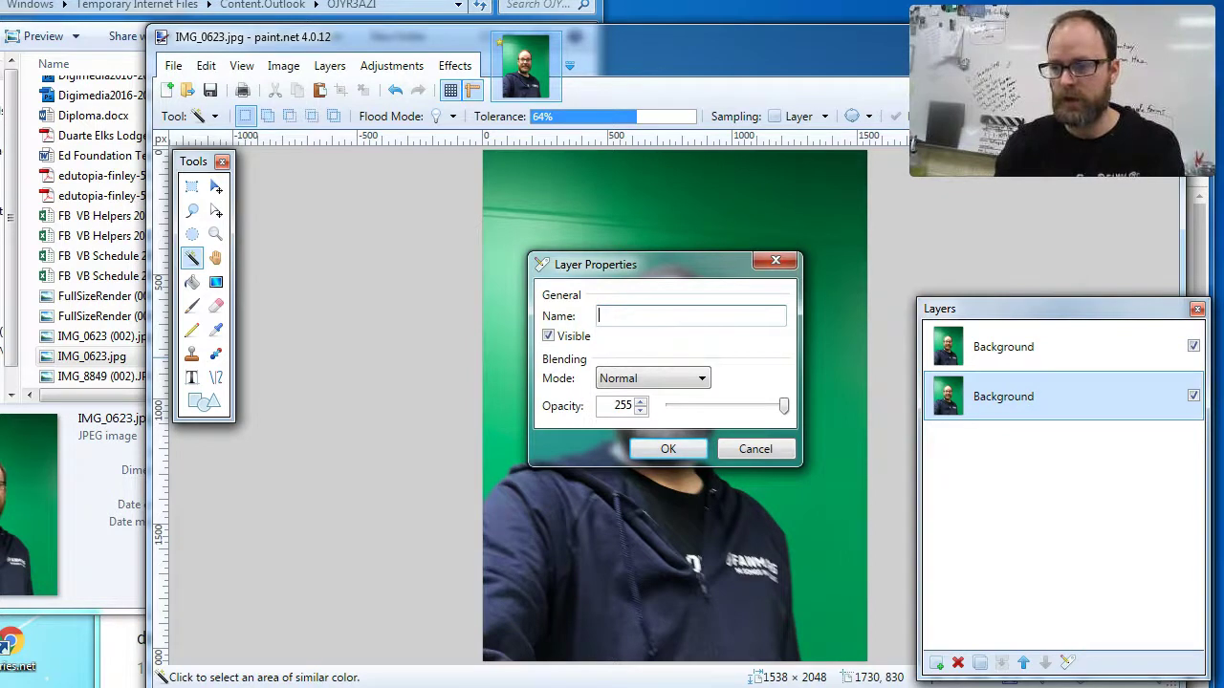
{"action": "key", "text": "Return"}
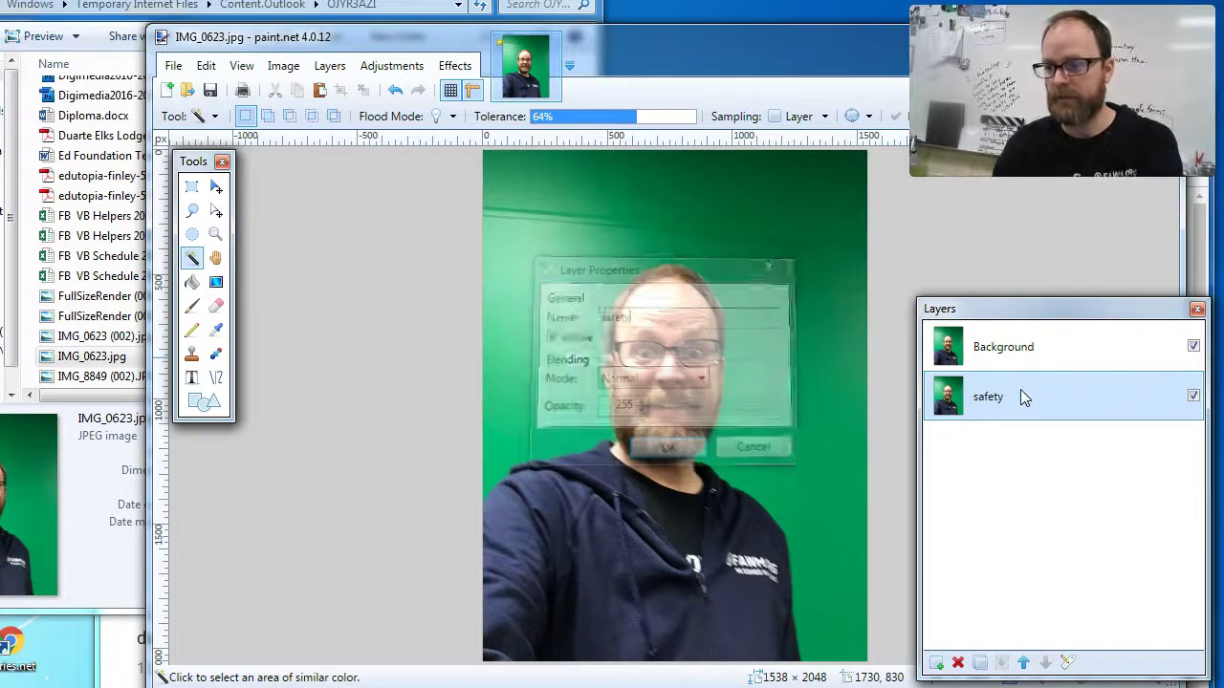
{"action": "left_click", "coordinate": [1193, 395]}
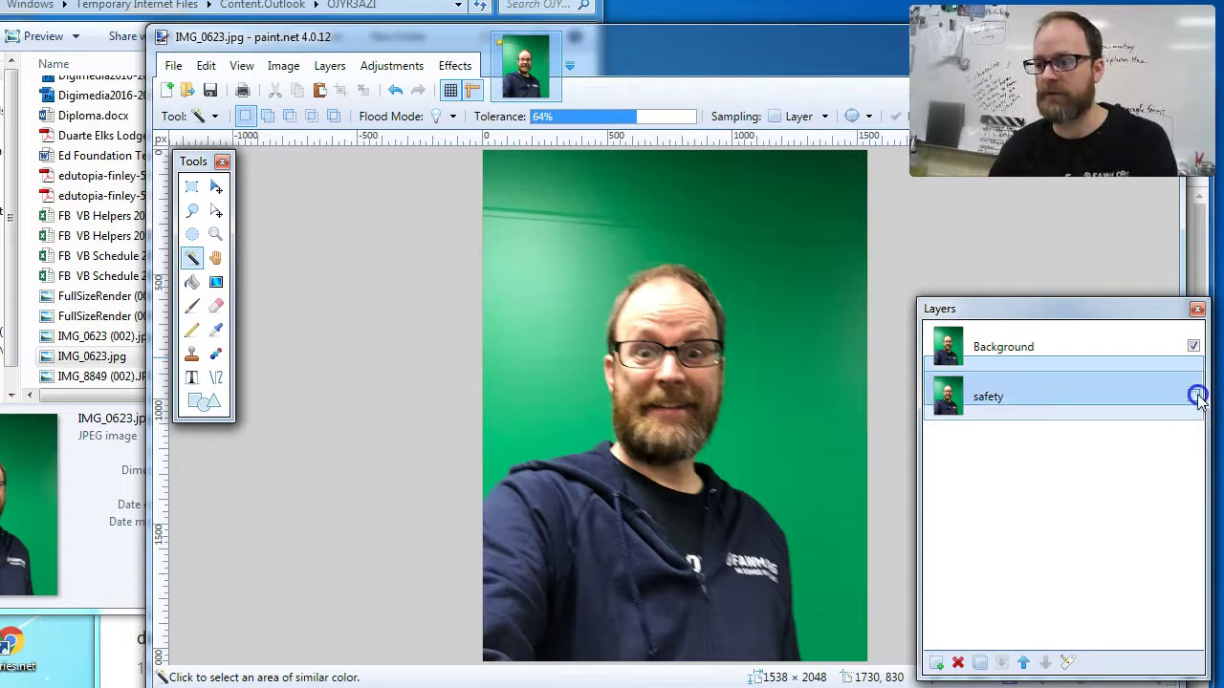
{"action": "left_click", "coordinate": [1078, 357]}
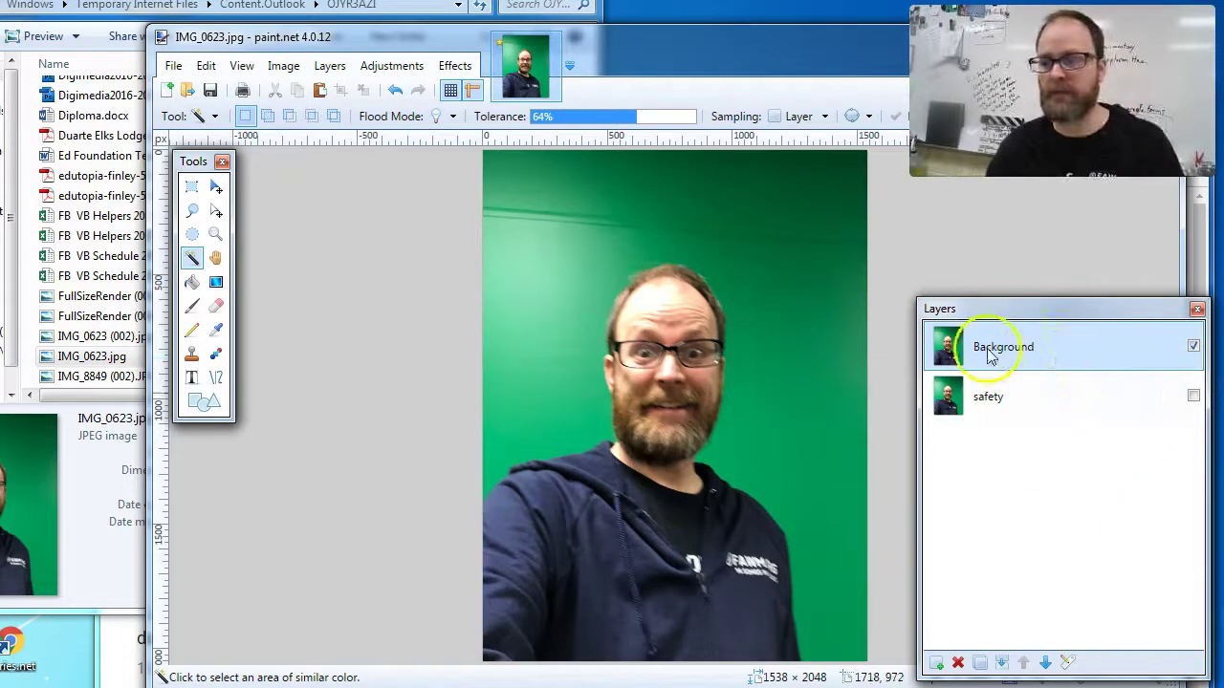
{"action": "left_click", "coordinate": [1152, 365]}
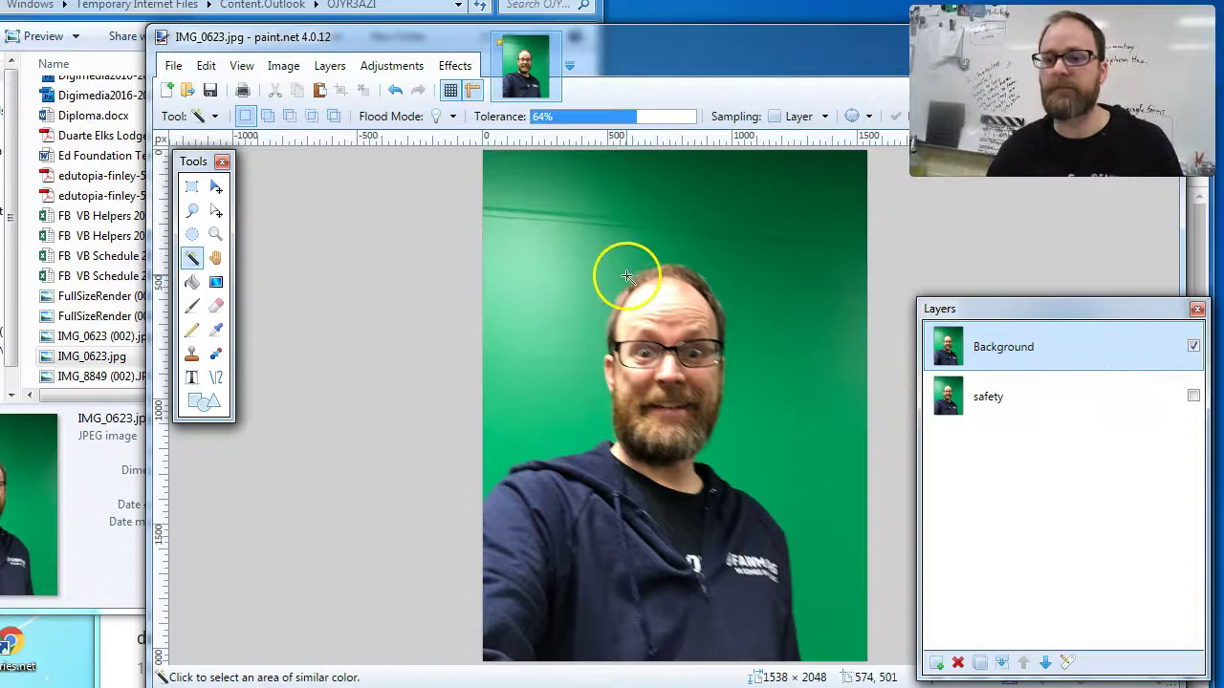
Step: Try a 50% tolerance wand erase of the green, undo it, and lower tolerance to 36%
{"action": "left_click", "coordinate": [559, 253]}
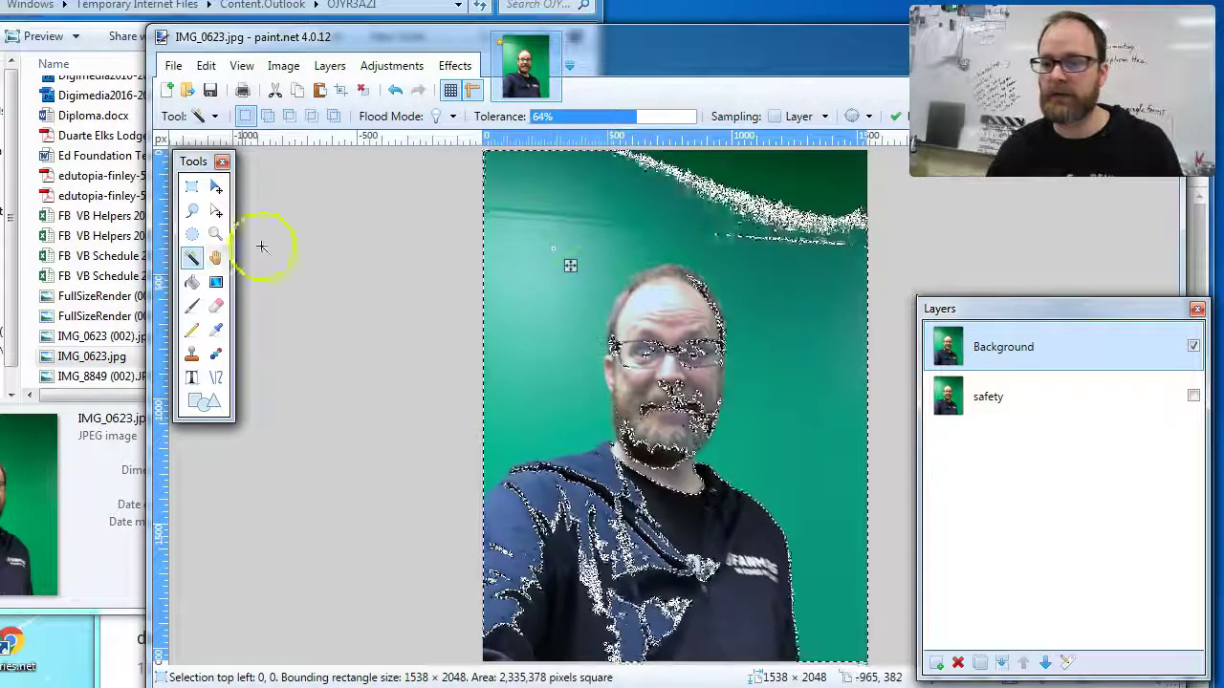
{"action": "left_click_drag", "start_coordinate": [641, 124], "coordinate": [615, 117]}
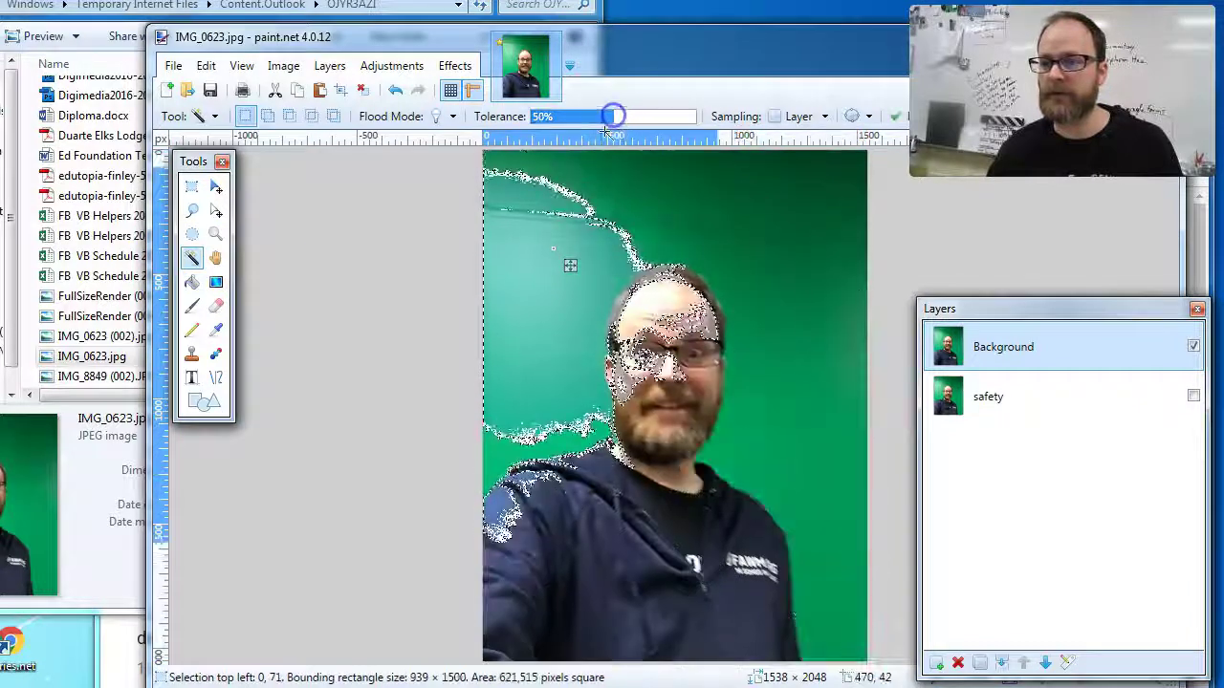
{"action": "left_click", "coordinate": [710, 225]}
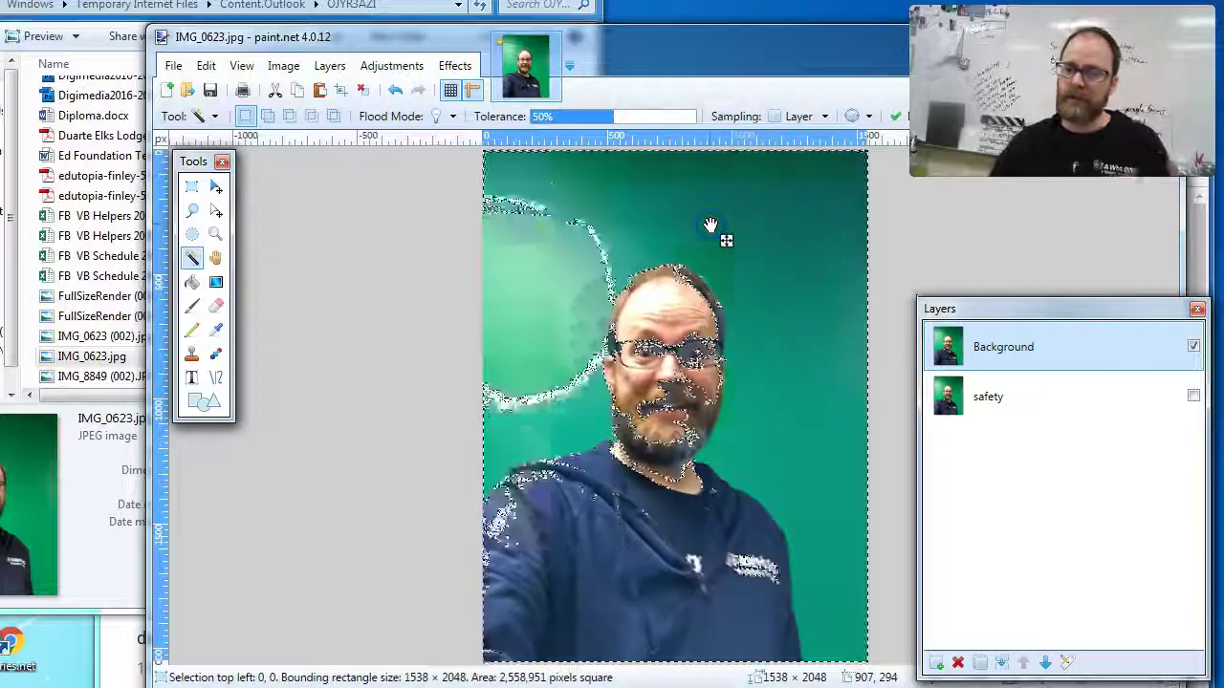
{"action": "left_click", "coordinate": [707, 210]}
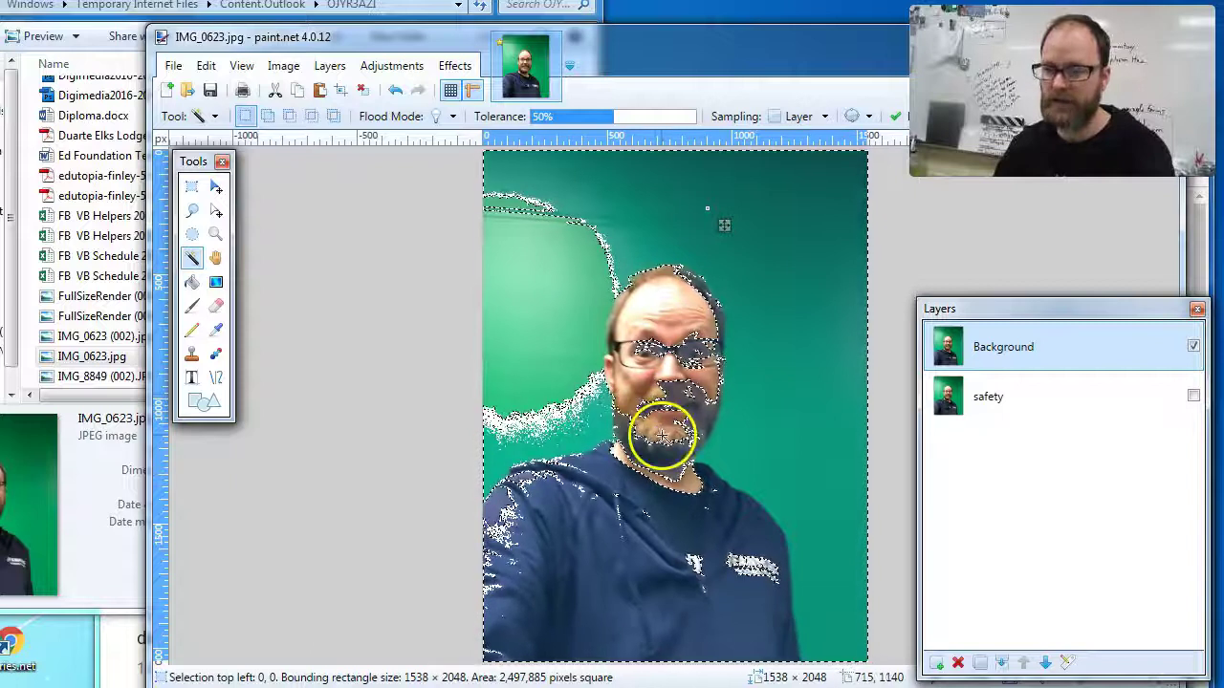
{"action": "key", "text": "Delete"}
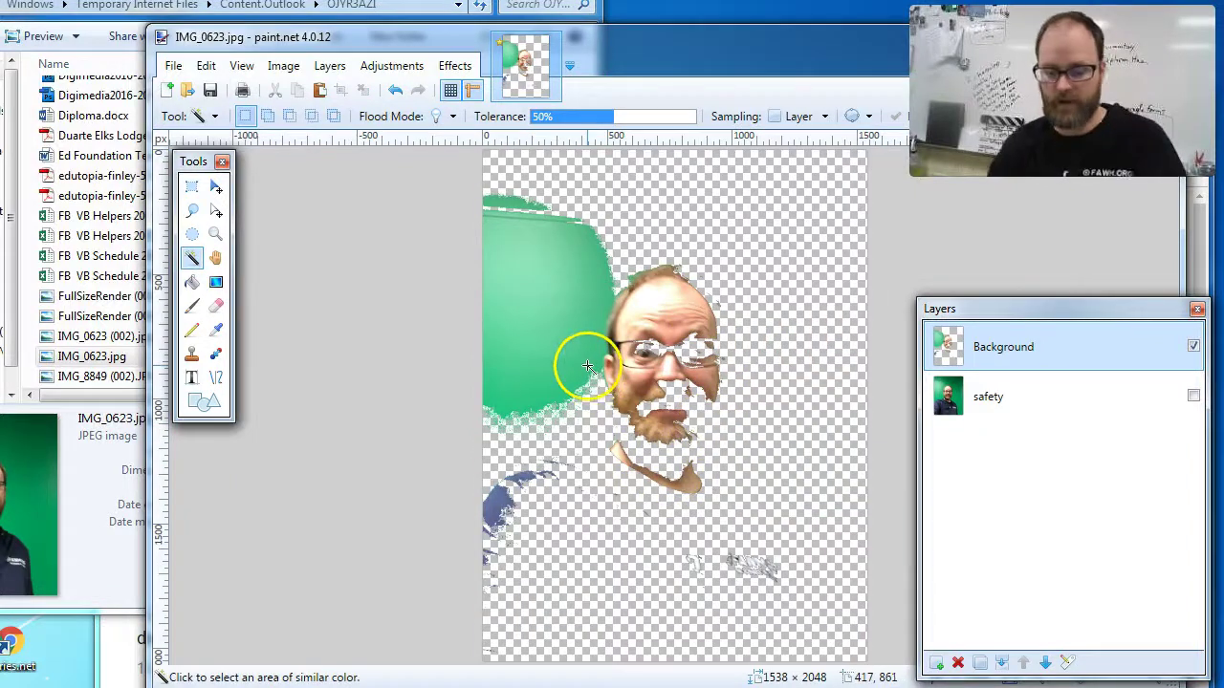
{"action": "key", "text": "ctrl+z"}
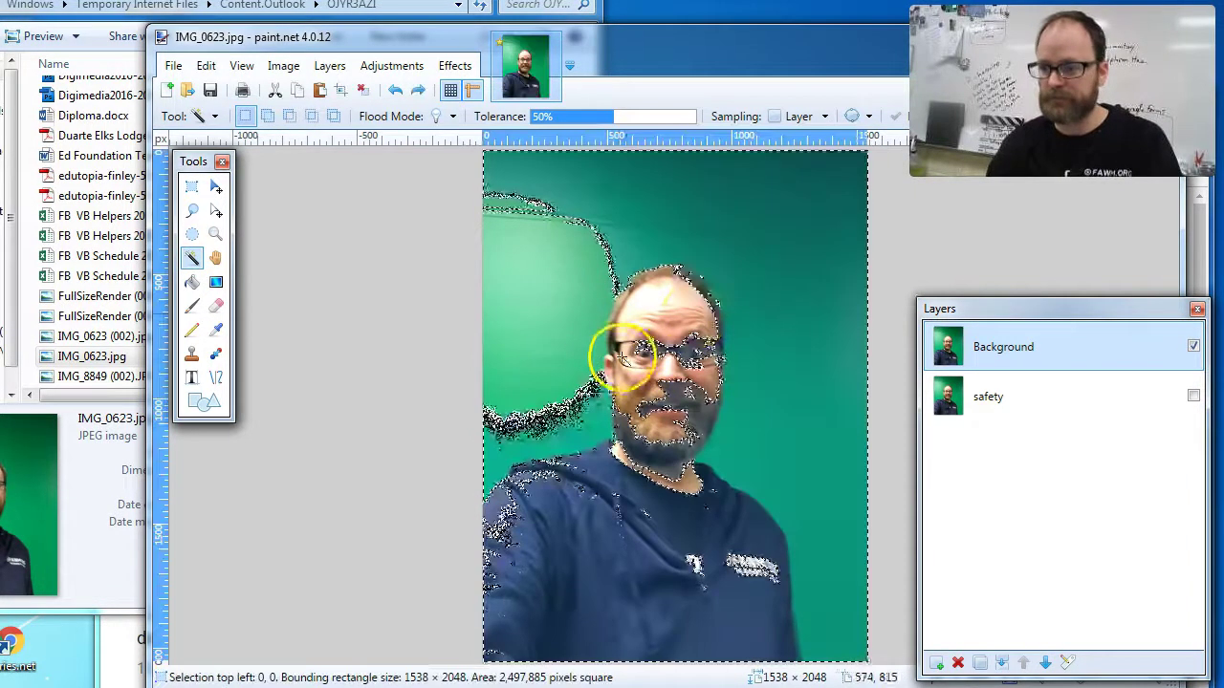
{"action": "left_click_drag", "start_coordinate": [612, 115], "coordinate": [573, 119]}
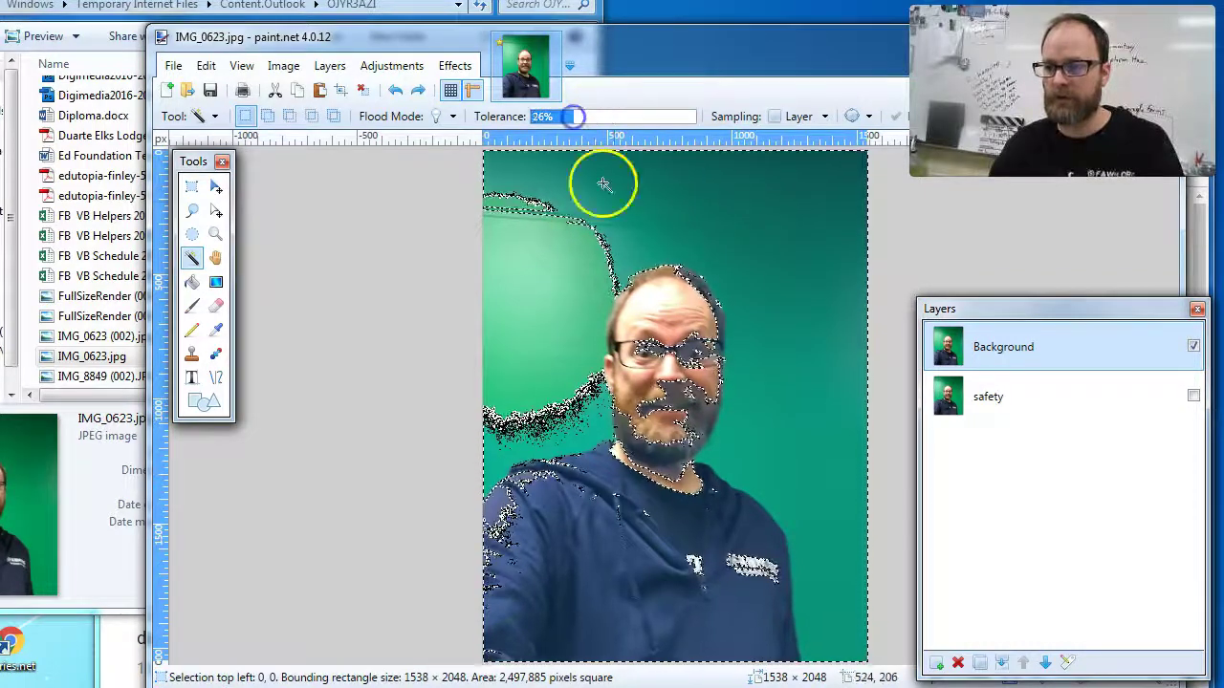
Step: Wand-select and delete the upper-right and upper-left green areas, settling on 39% tolerance
{"action": "left_click", "coordinate": [674, 207]}
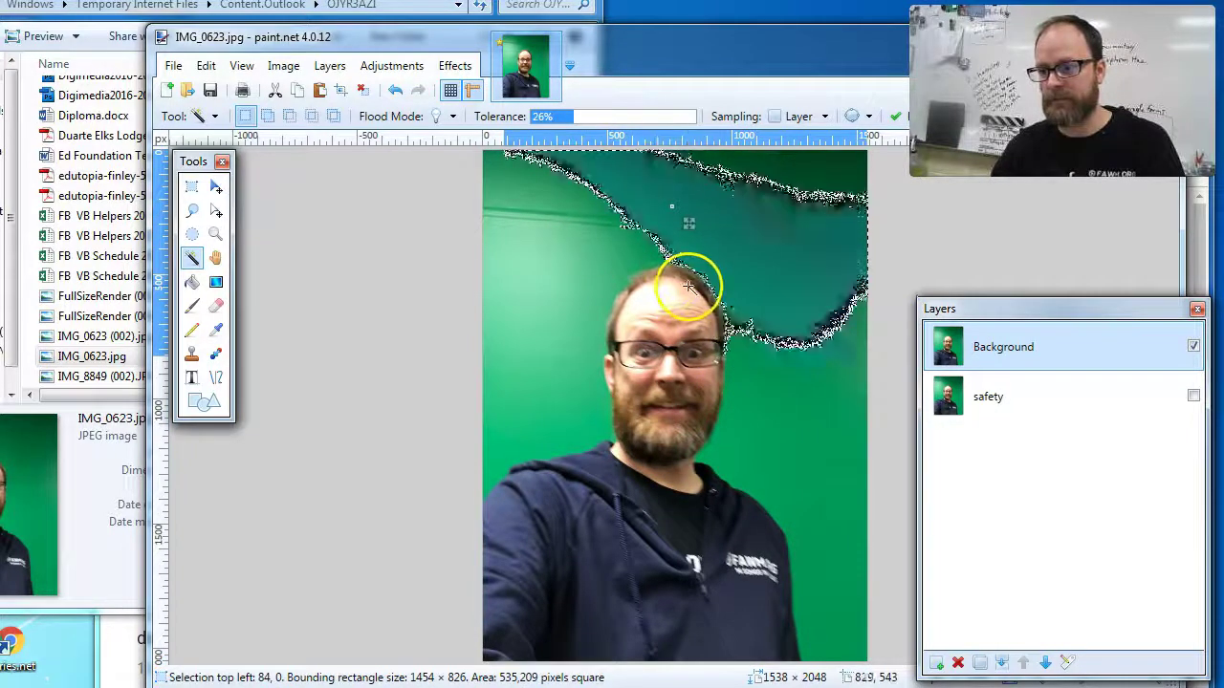
{"action": "key", "text": "Delete"}
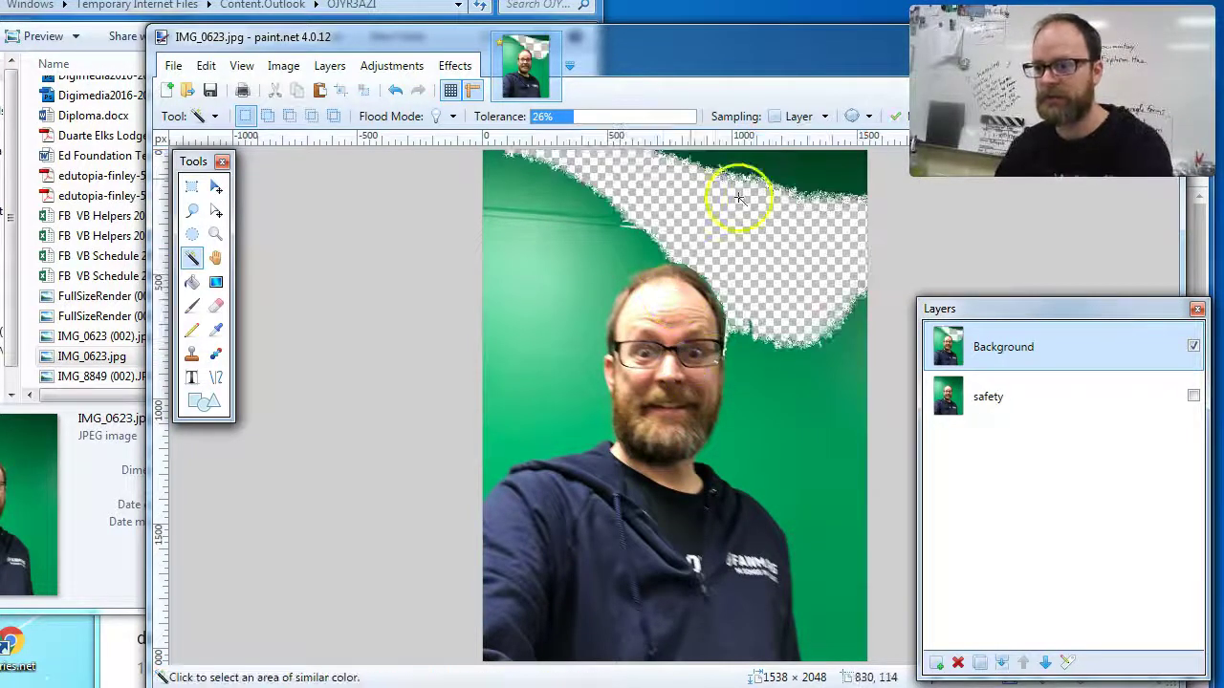
{"action": "left_click", "coordinate": [560, 300]}
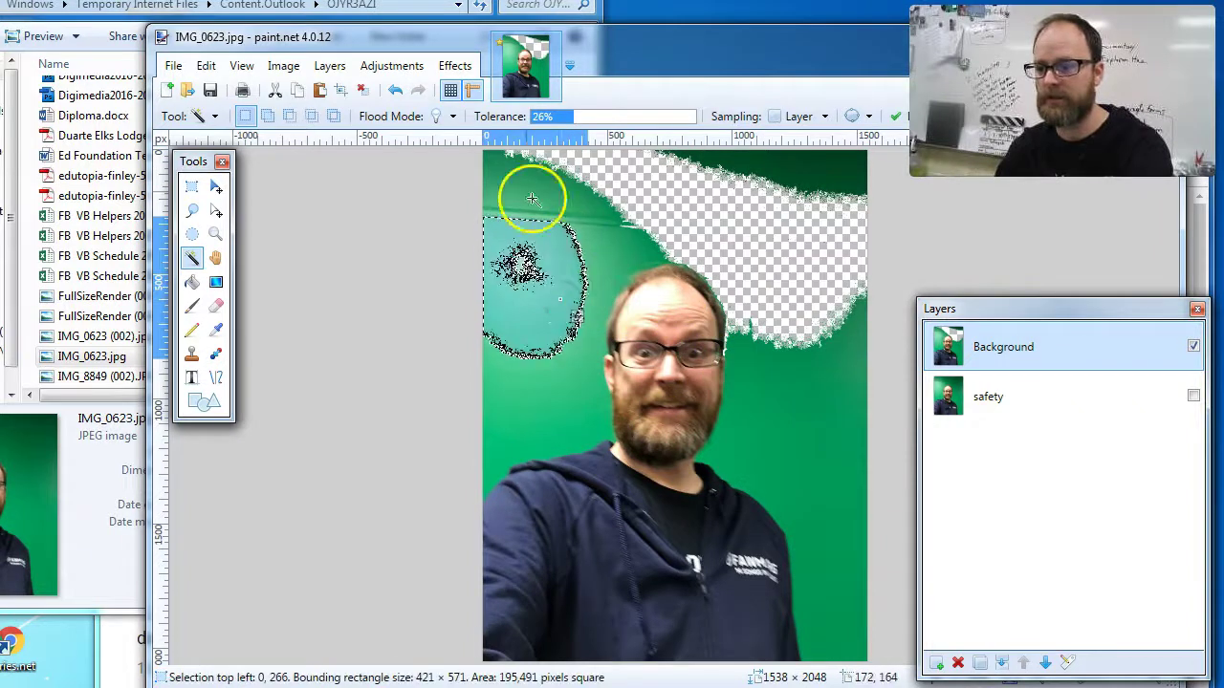
{"action": "left_click_drag", "start_coordinate": [583, 125], "coordinate": [593, 121]}
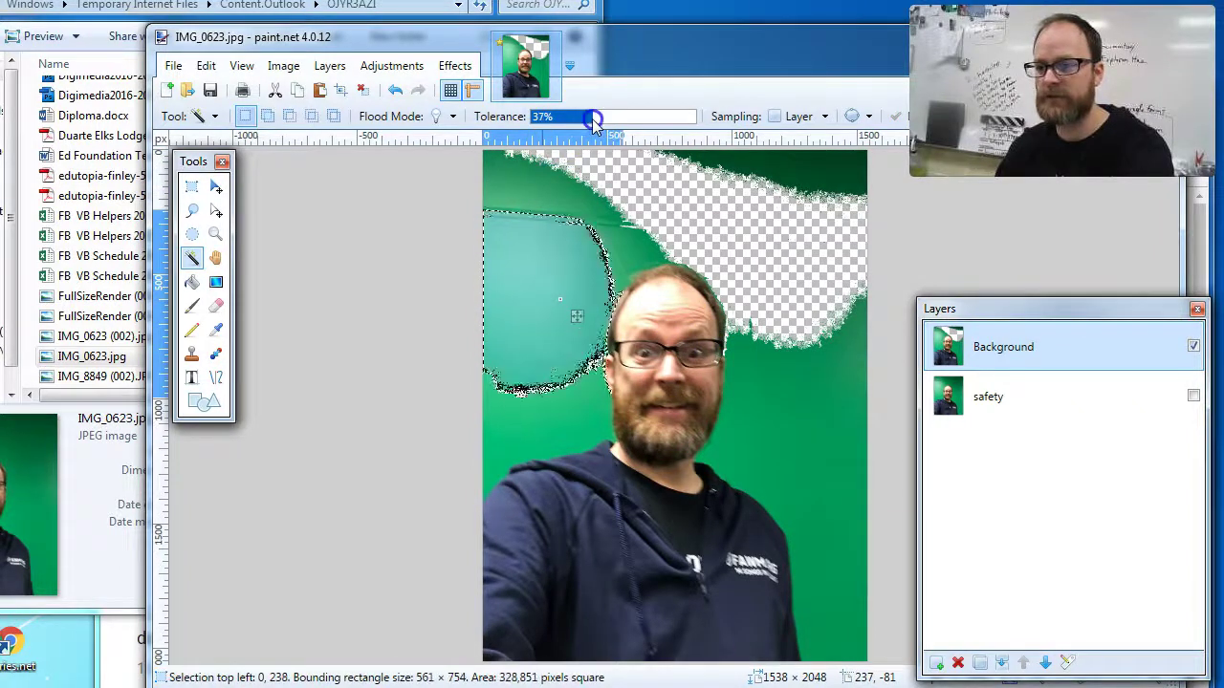
{"action": "left_click", "coordinate": [604, 120]}
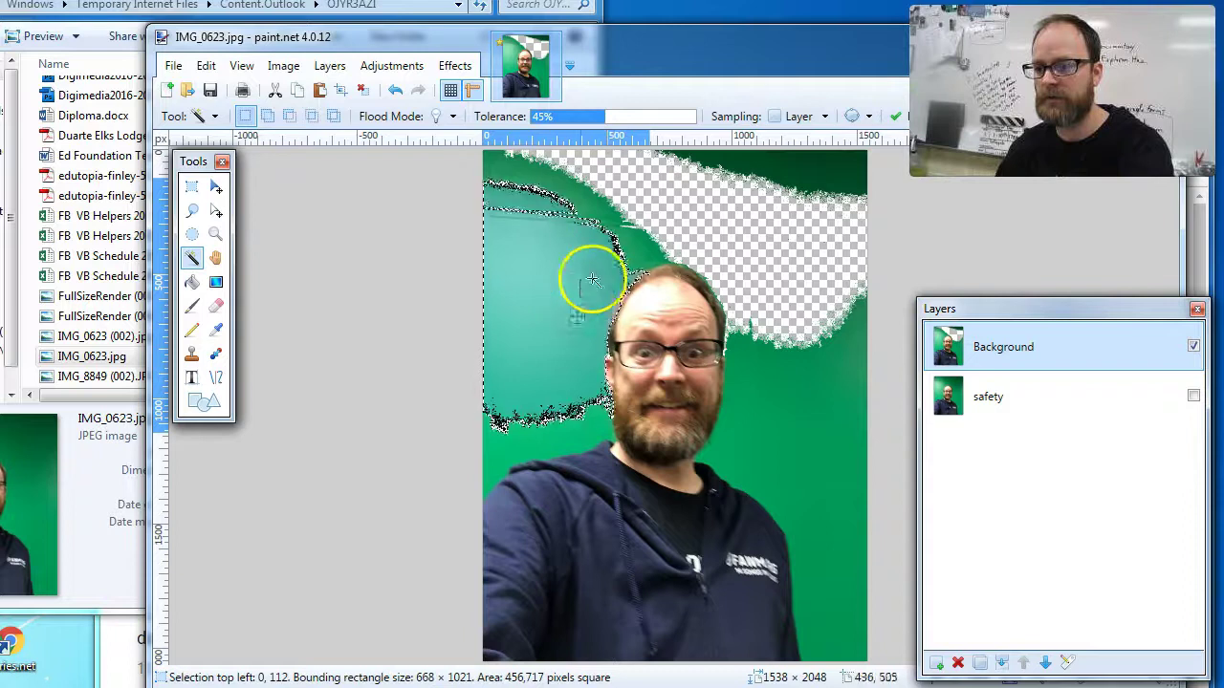
{"action": "left_click", "coordinate": [595, 117]}
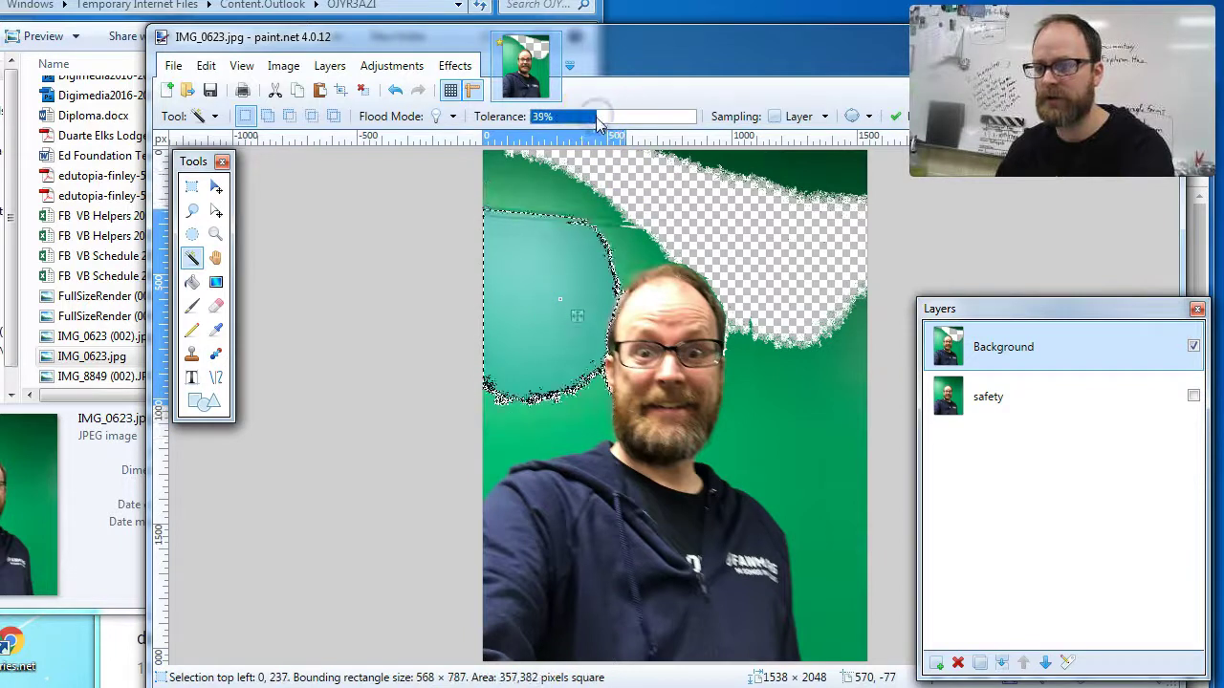
{"action": "key", "text": "Delete"}
Step: At 37% tolerance, delete the top-left strip, right and left green areas, then select the top-right remnant
{"action": "left_click", "coordinate": [557, 198]}
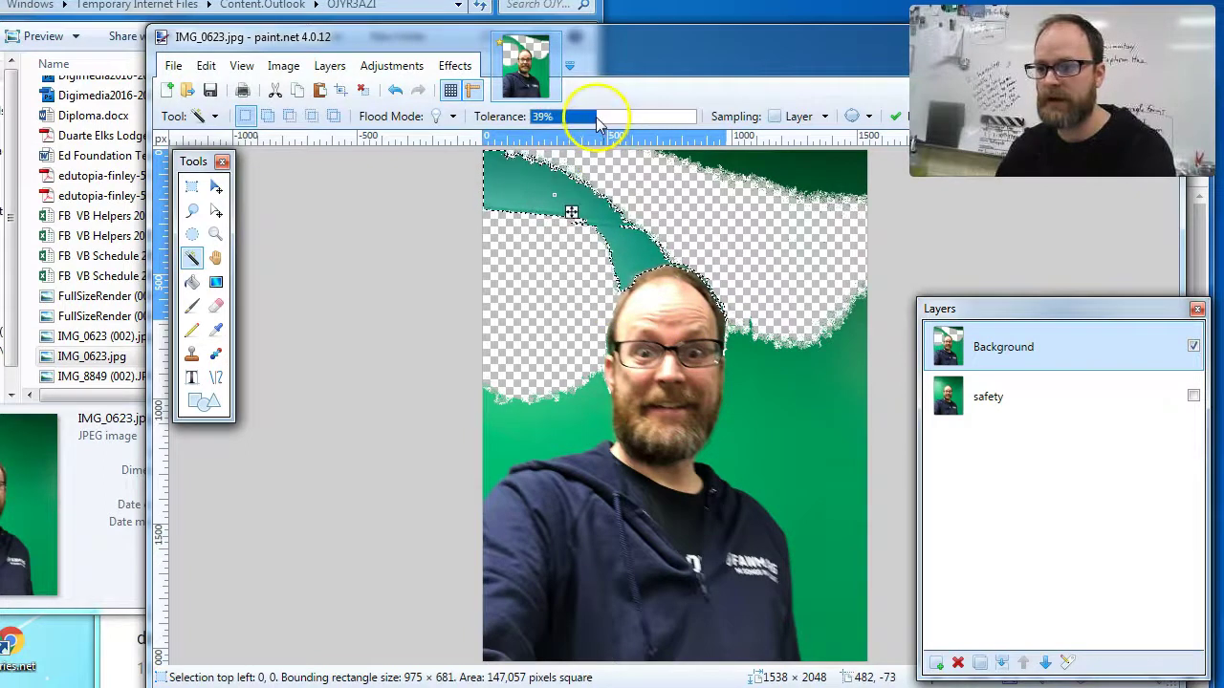
{"action": "left_click_drag", "start_coordinate": [596, 123], "coordinate": [591, 121]}
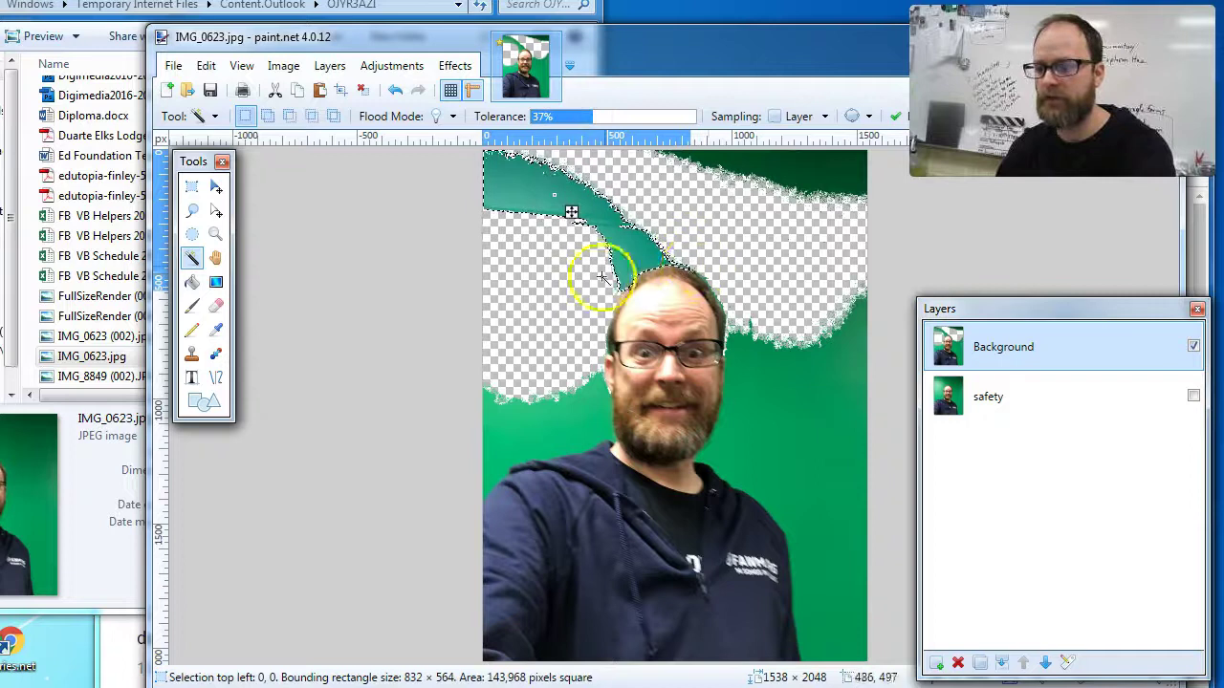
{"action": "key", "text": "Delete"}
{"action": "key", "text": "ctrl+d"}
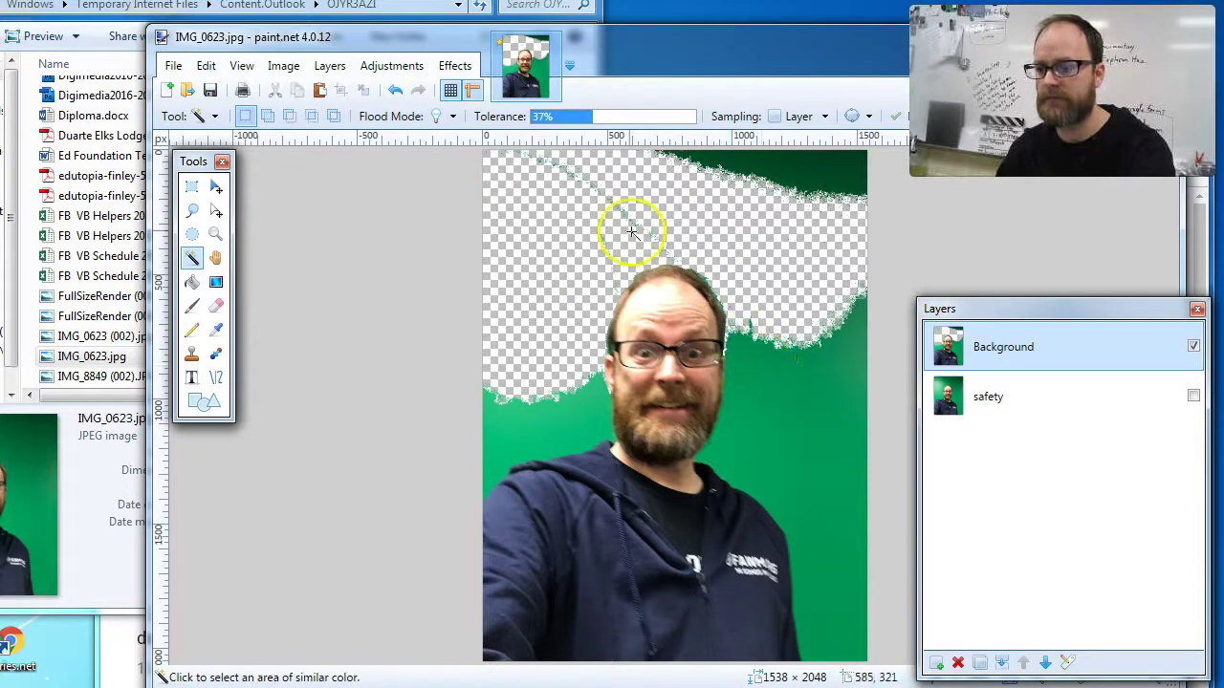
{"action": "left_click", "coordinate": [781, 412]}
{"action": "key", "text": "Delete"}
{"action": "key", "text": "ctrl+d"}
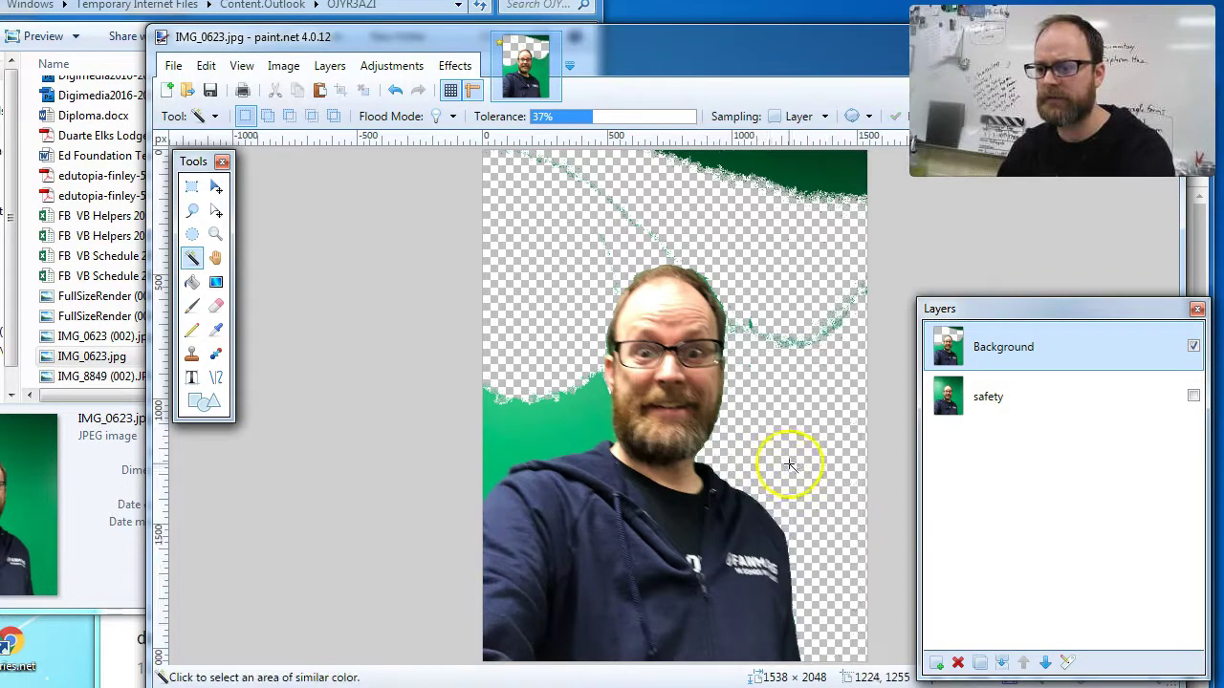
{"action": "left_click", "coordinate": [577, 435]}
{"action": "key", "text": "Delete"}
{"action": "key", "text": "ctrl+d"}
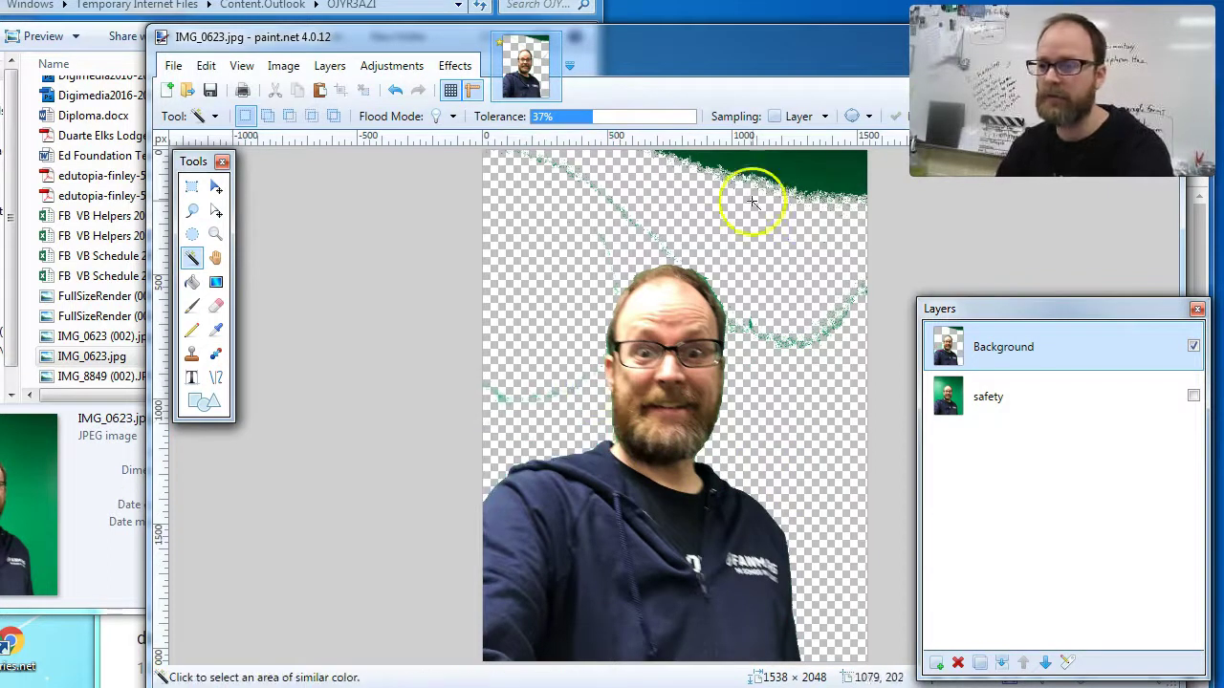
{"action": "left_click", "coordinate": [790, 176]}
Step: Delete the last top-right green and add a new Layer 3 beneath Background
{"action": "key", "text": "Delete"}
{"action": "key", "text": "ctrl+d"}
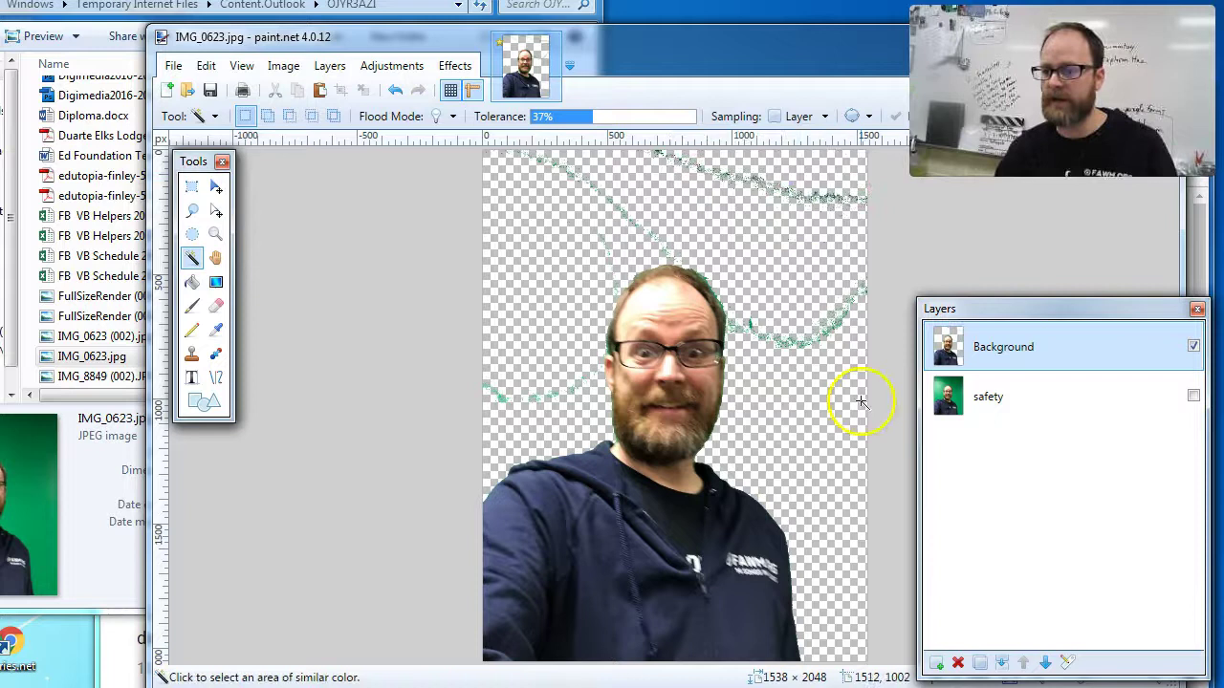
{"action": "left_click", "coordinate": [937, 662]}
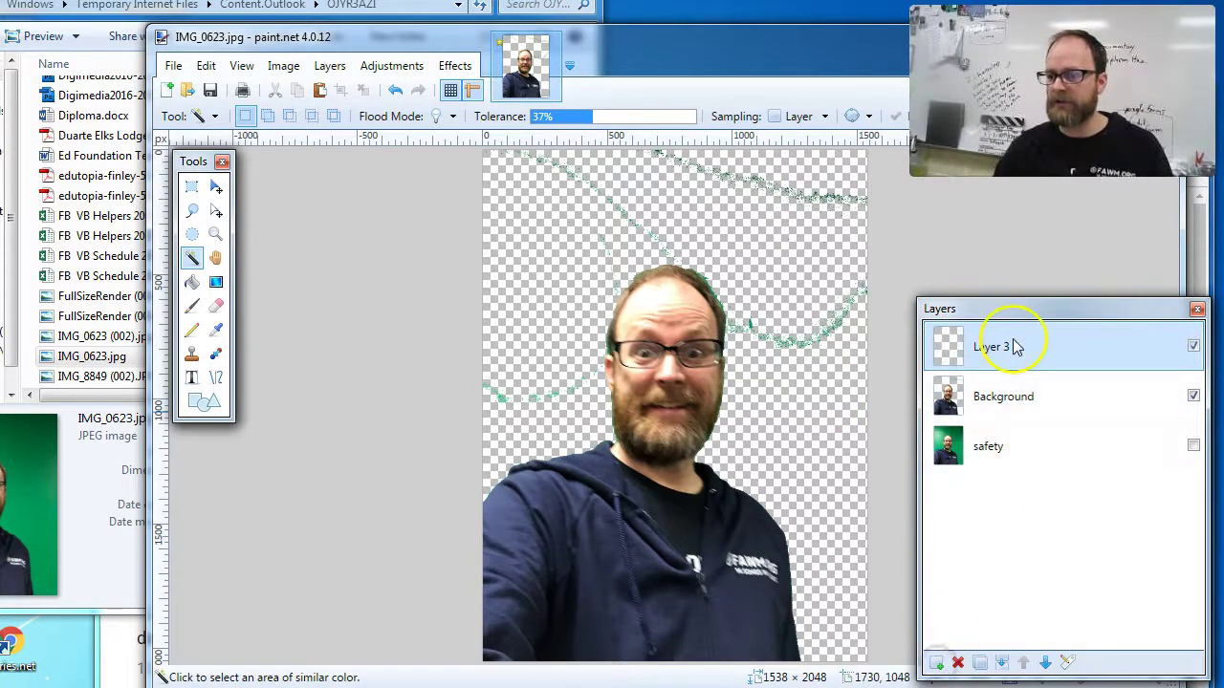
{"action": "left_click_drag", "start_coordinate": [1015, 347], "coordinate": [1006, 396]}
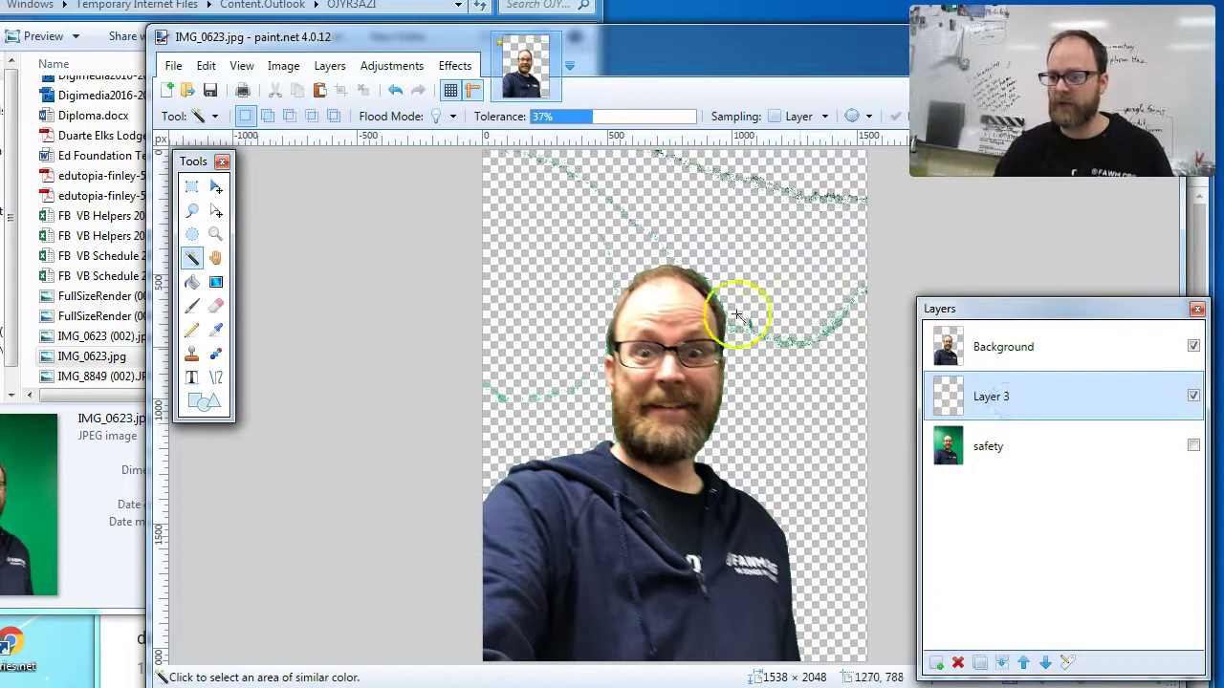
Step: Fill Layer 3 with white using the Paint Bucket
{"action": "left_click", "coordinate": [193, 283]}
{"action": "key", "text": "F8"}
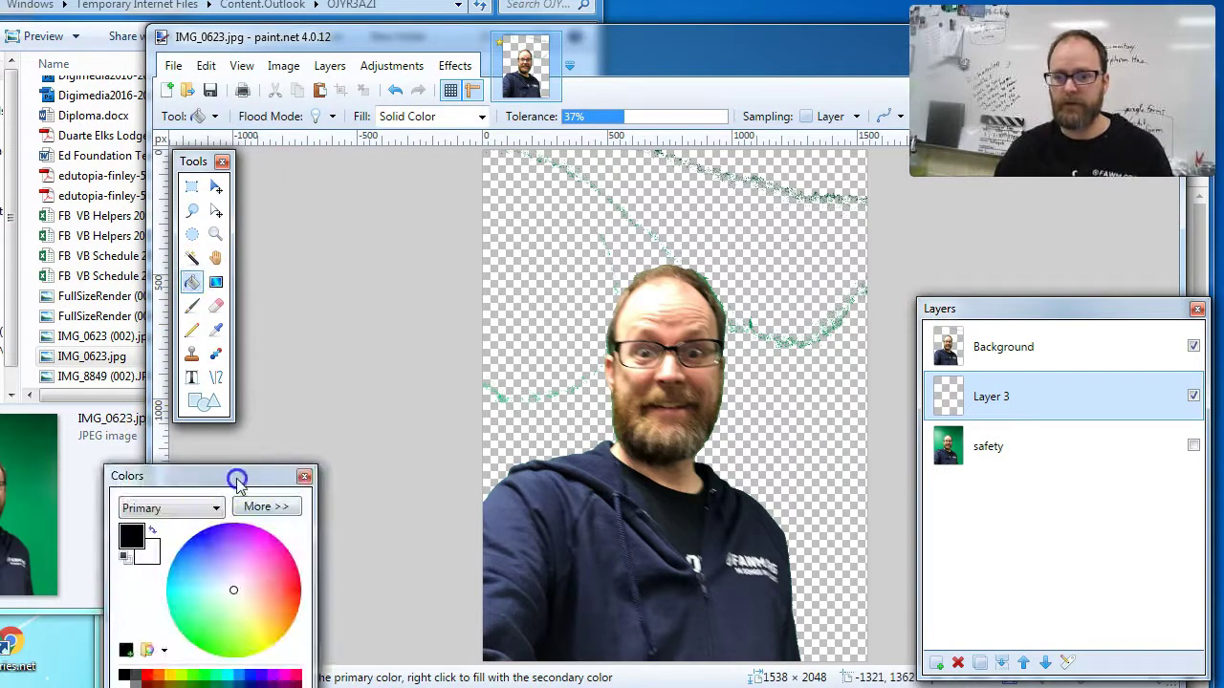
{"action": "left_click_drag", "start_coordinate": [238, 481], "coordinate": [258, 447]}
{"action": "left_click", "coordinate": [180, 490]}
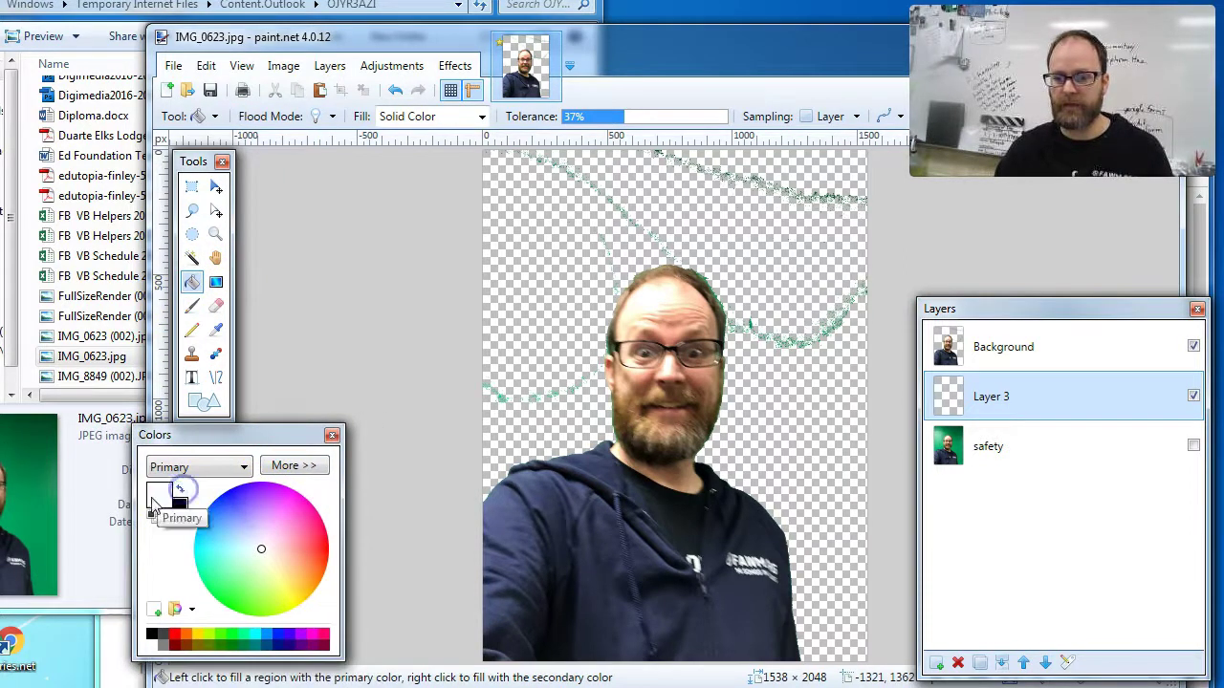
{"action": "left_click", "coordinate": [499, 382]}
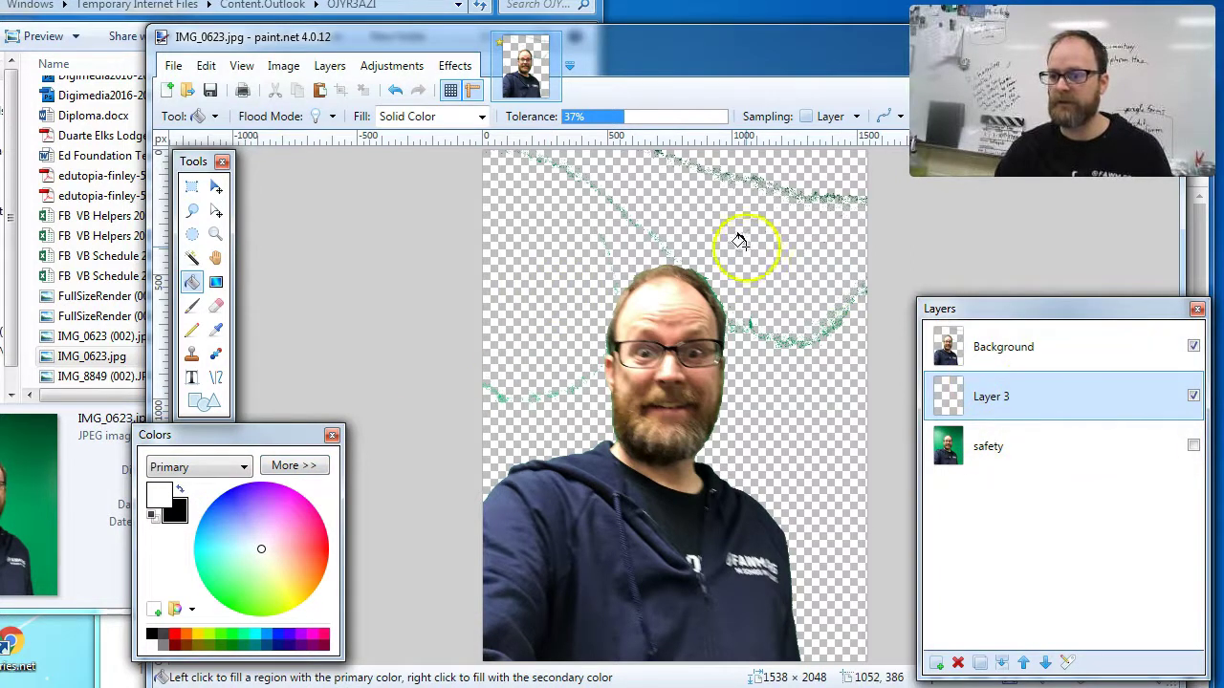
{"action": "left_click", "coordinate": [762, 263]}
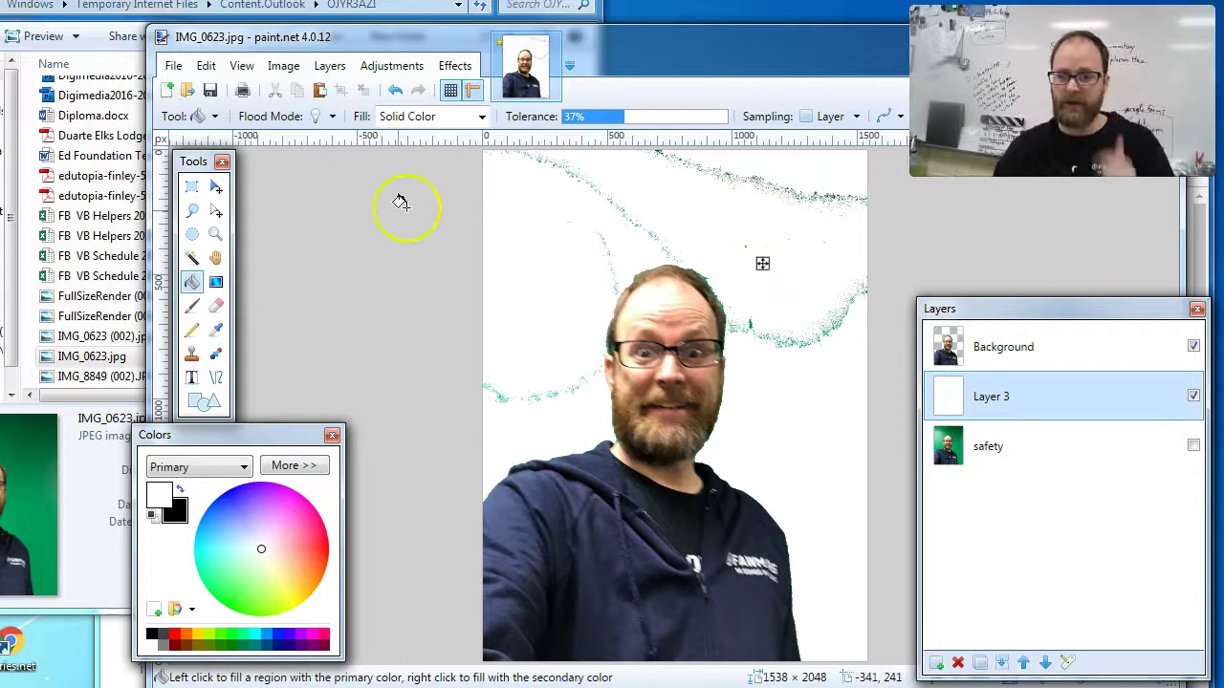
Step: Pick the Eraser and enlarge its brush width to 300
{"action": "left_click", "coordinate": [215, 305]}
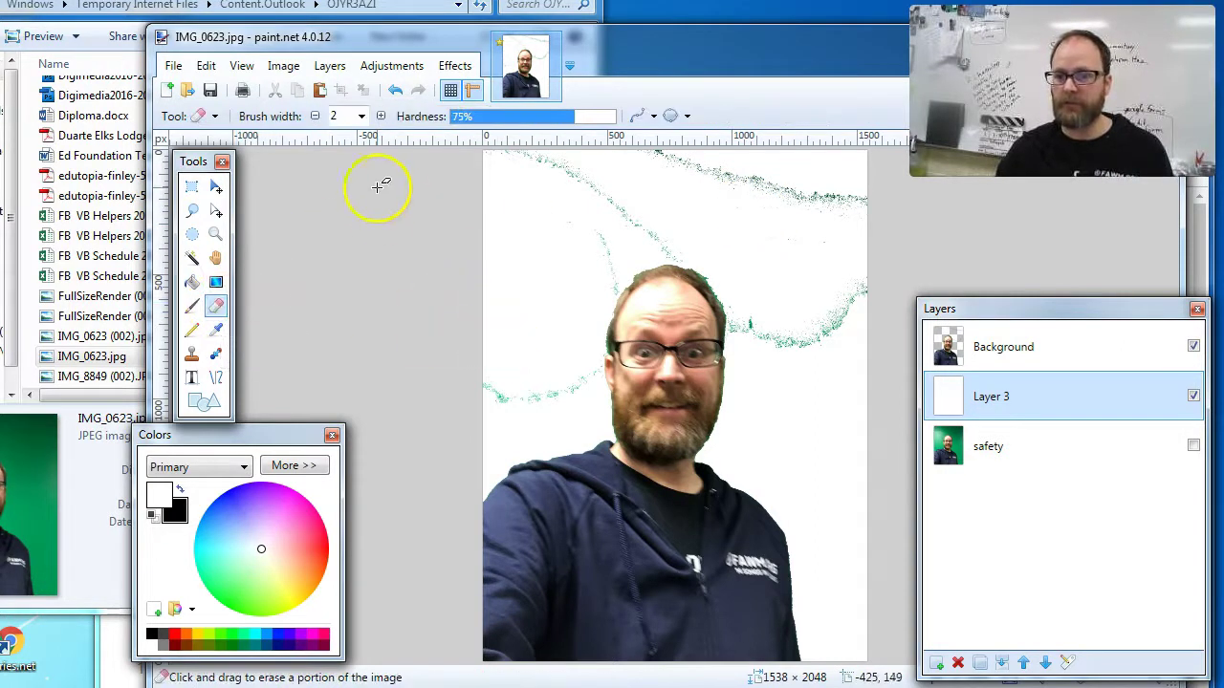
{"action": "left_click", "coordinate": [361, 116]}
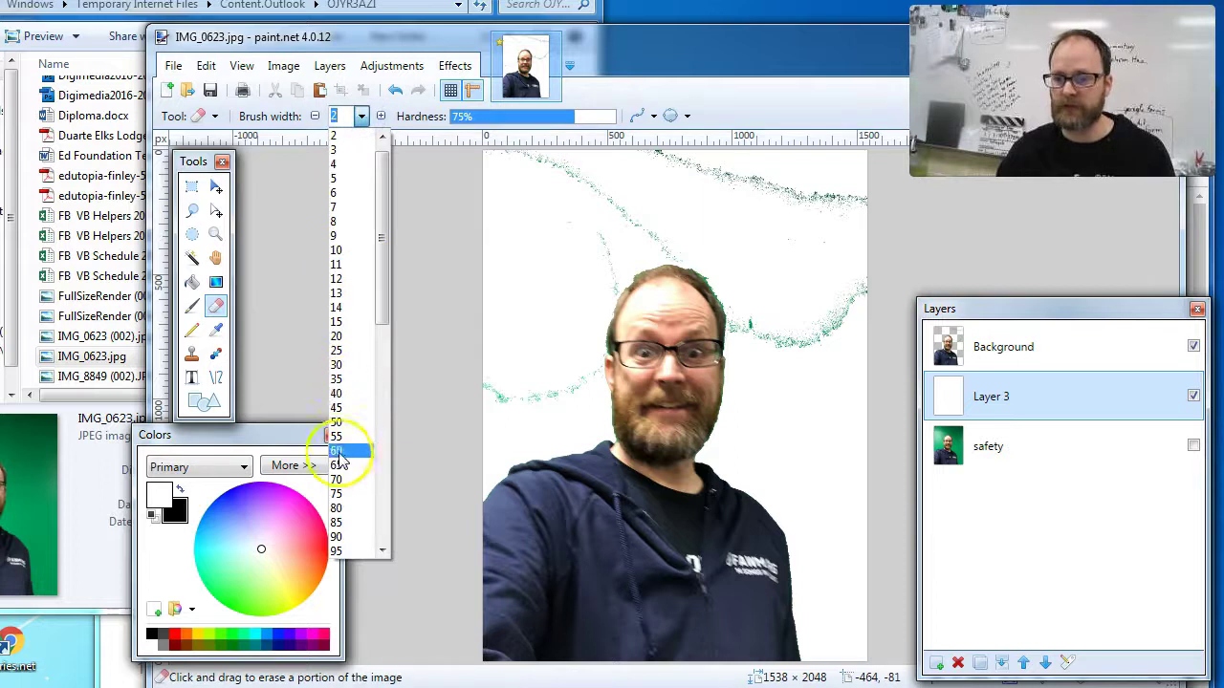
{"action": "left_click", "coordinate": [341, 495]}
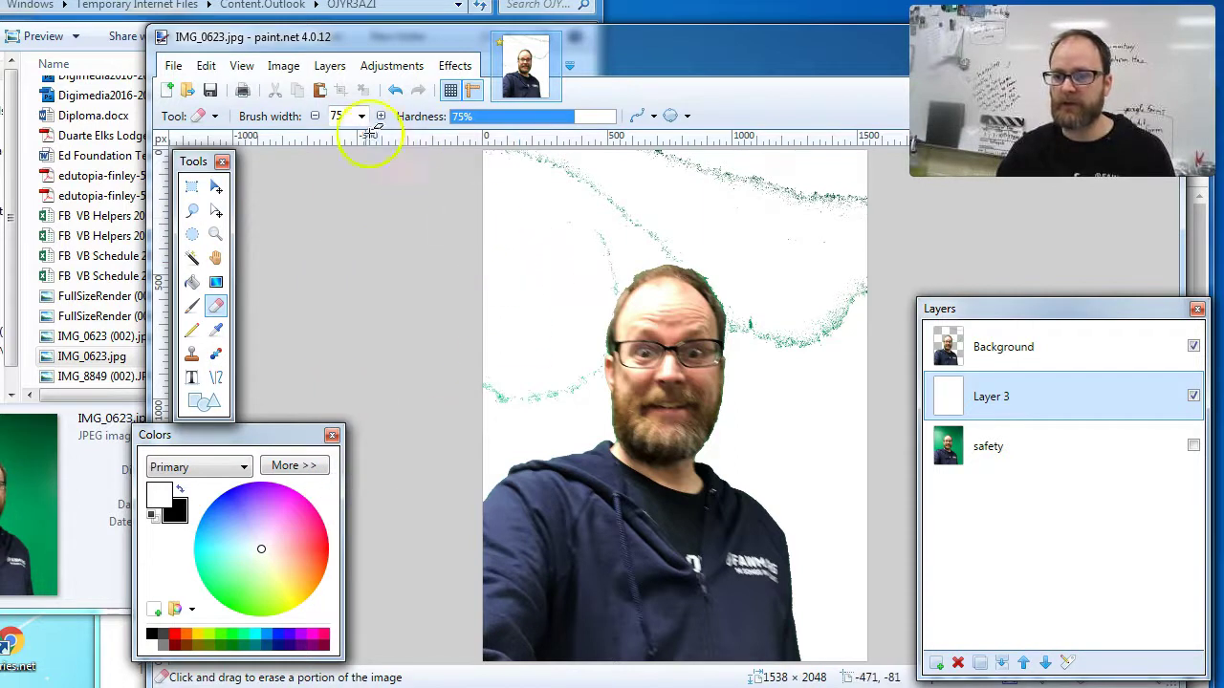
{"action": "left_click", "coordinate": [360, 116]}
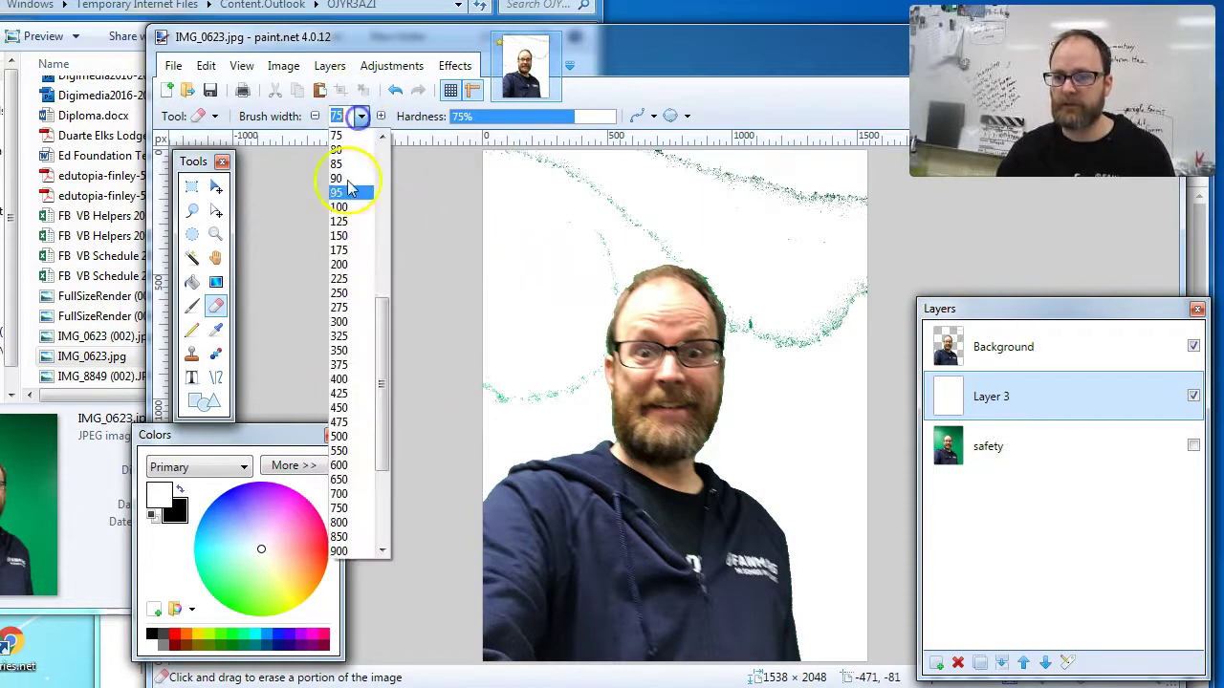
{"action": "left_click", "coordinate": [342, 506]}
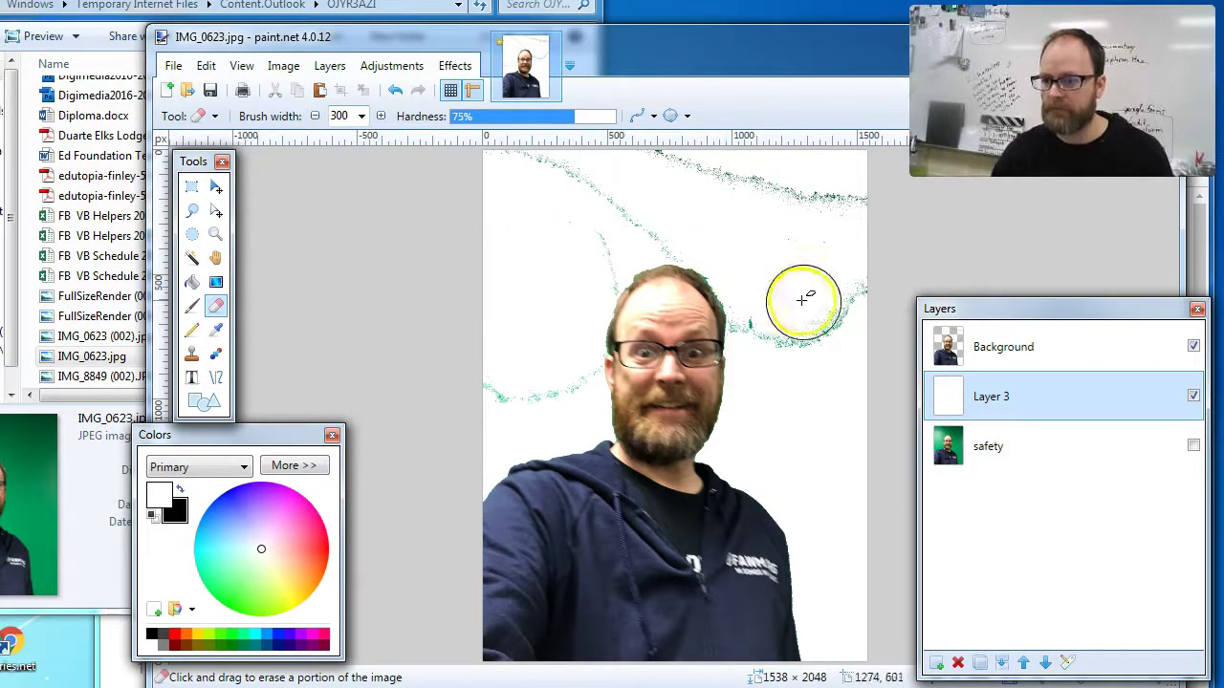
Step: Erase the band of green speckles along the top of the Background layer
{"action": "mouse_move", "coordinate": [794, 379]}
{"action": "left_mouse_down"}
{"action": "mouse_move", "coordinate": [833, 340]}
{"action": "mouse_move", "coordinate": [854, 239]}
{"action": "left_mouse_up"}
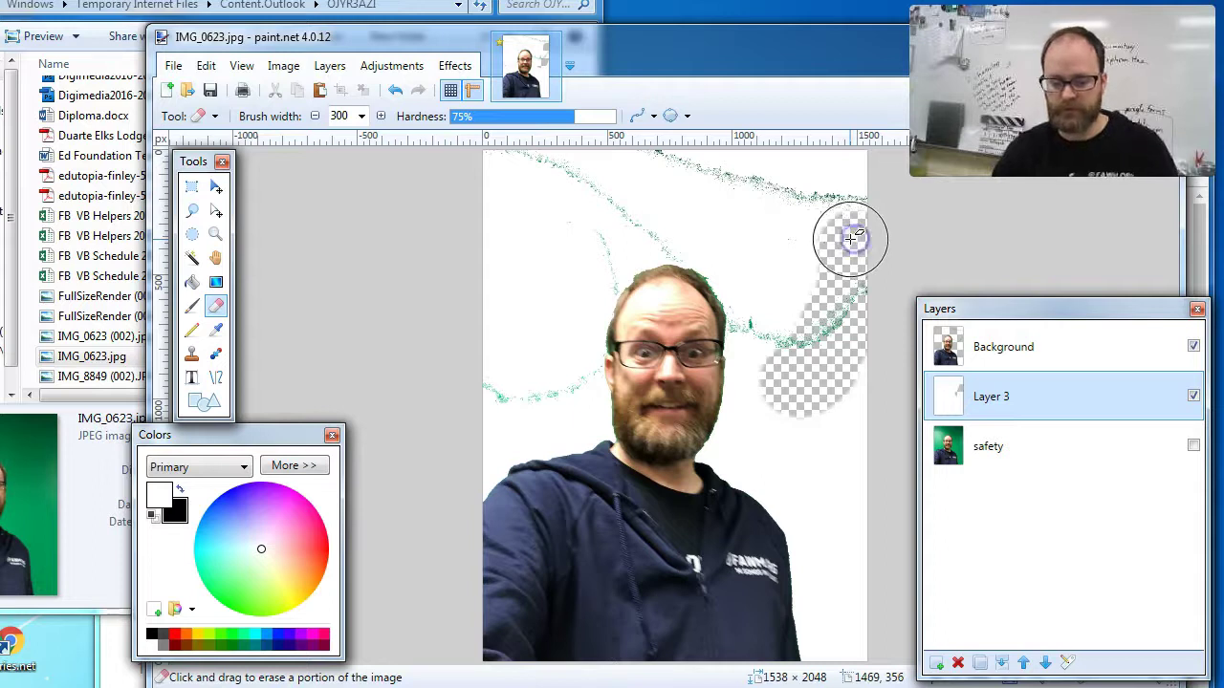
{"action": "key", "text": "ctrl+z"}
{"action": "left_click", "coordinate": [1003, 349]}
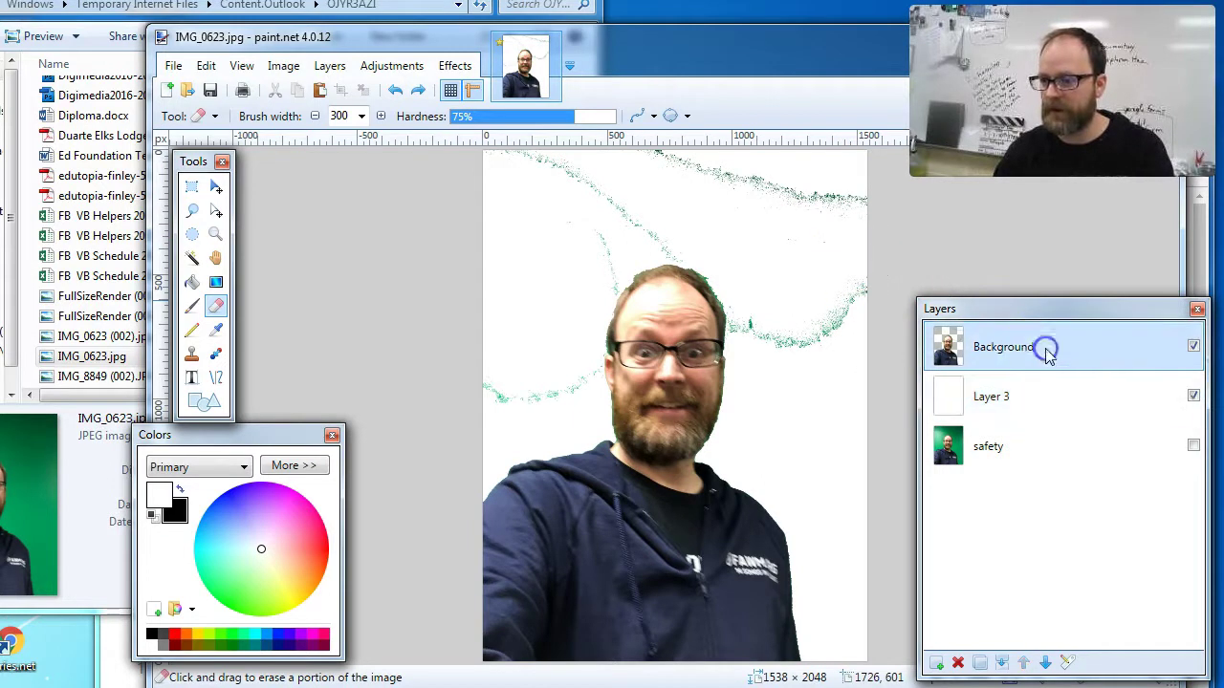
{"action": "left_click_drag", "start_coordinate": [834, 366], "coordinate": [832, 344]}
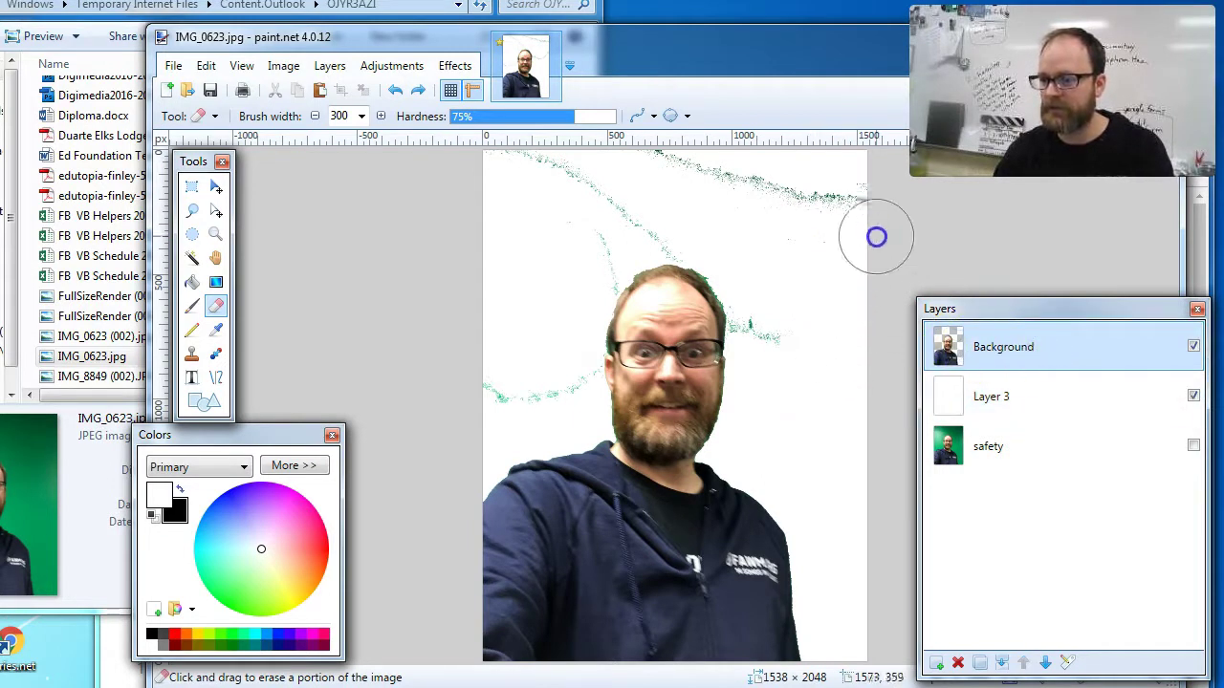
{"action": "mouse_move", "coordinate": [876, 237]}
{"action": "left_mouse_down"}
{"action": "mouse_move", "coordinate": [844, 208]}
{"action": "mouse_move", "coordinate": [599, 153]}
{"action": "left_mouse_up"}
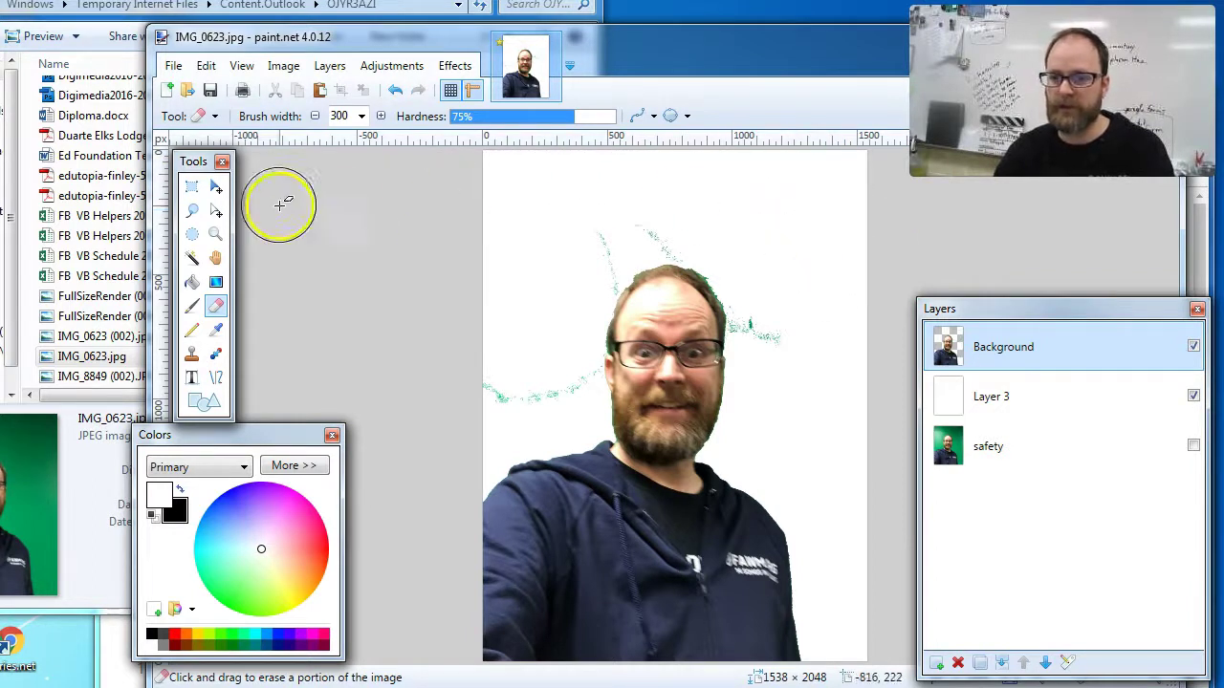
Step: Lasso the clusters of green specks beside the face and head and delete them
{"action": "left_click", "coordinate": [192, 211]}
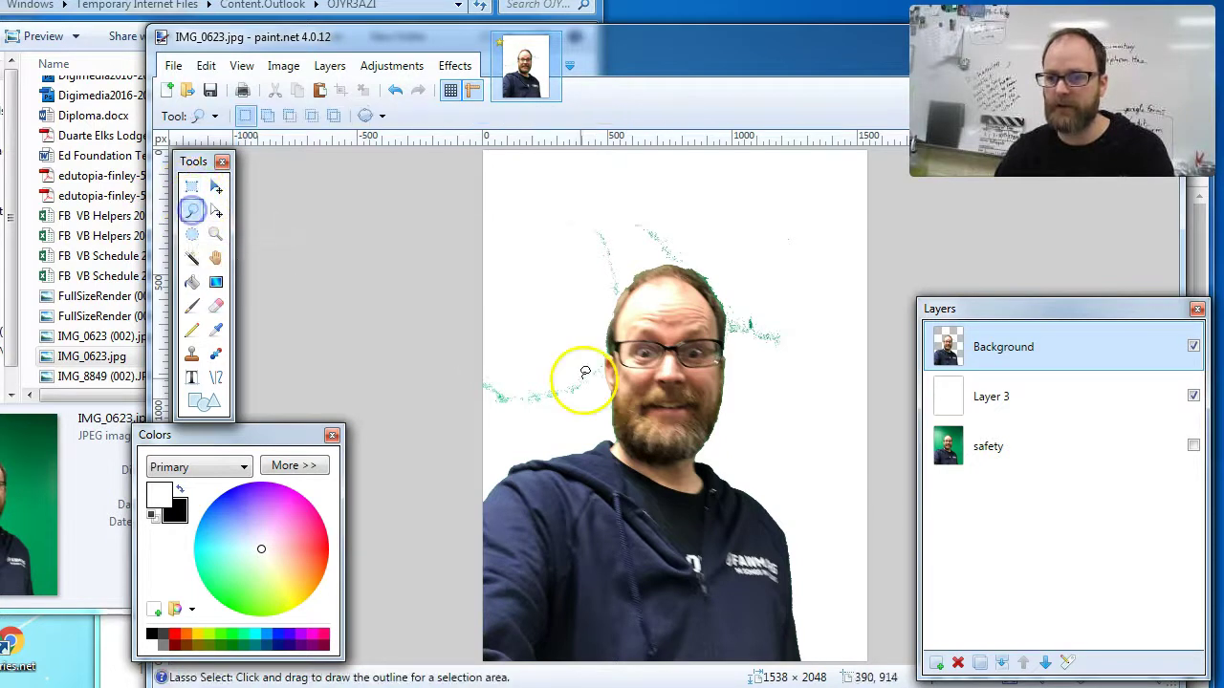
{"action": "mouse_move", "coordinate": [509, 319]}
{"action": "left_mouse_down"}
{"action": "mouse_move", "coordinate": [595, 370]}
{"action": "mouse_move", "coordinate": [589, 403]}
{"action": "mouse_move", "coordinate": [518, 442]}
{"action": "mouse_move", "coordinate": [473, 439]}
{"action": "mouse_move", "coordinate": [469, 360]}
{"action": "left_mouse_up"}
{"action": "left_click", "coordinate": [527, 300]}
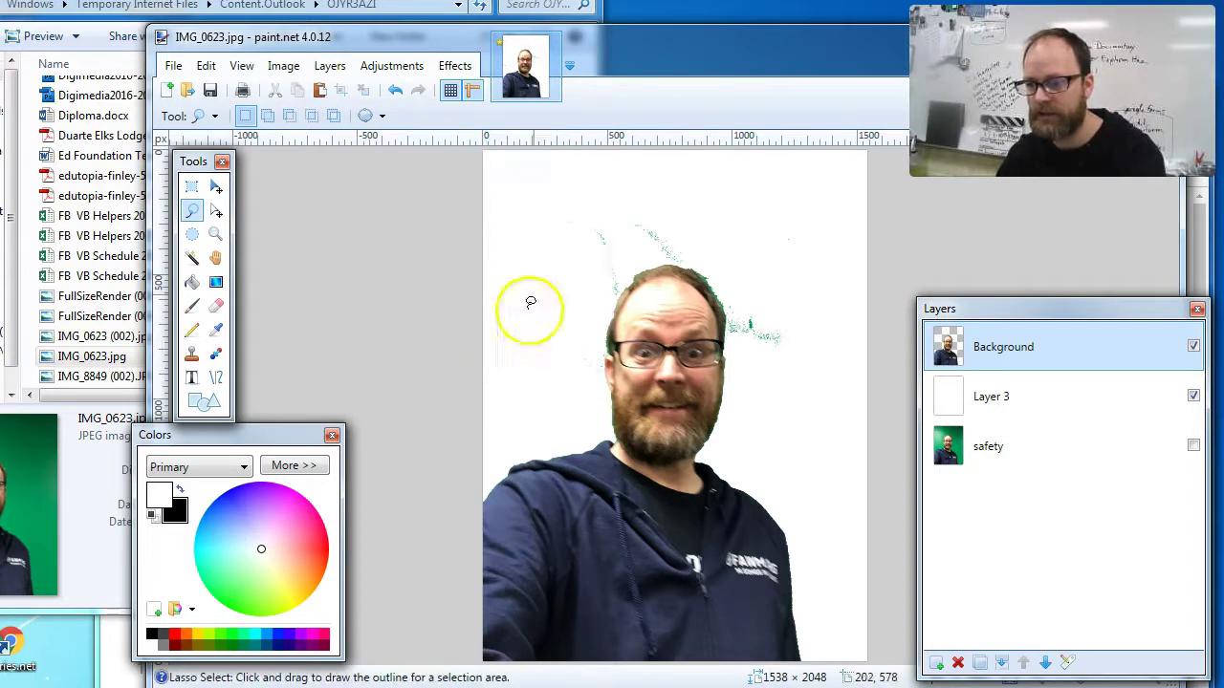
{"action": "mouse_move", "coordinate": [546, 213]}
{"action": "left_mouse_down"}
{"action": "mouse_move", "coordinate": [559, 278]}
{"action": "mouse_move", "coordinate": [596, 299]}
{"action": "mouse_move", "coordinate": [656, 256]}
{"action": "mouse_move", "coordinate": [716, 248]}
{"action": "mouse_move", "coordinate": [701, 212]}
{"action": "mouse_move", "coordinate": [655, 203]}
{"action": "left_mouse_up"}
{"action": "left_click", "coordinate": [655, 203]}
{"action": "mouse_move", "coordinate": [739, 261]}
{"action": "left_mouse_down"}
{"action": "mouse_move", "coordinate": [760, 369]}
{"action": "mouse_move", "coordinate": [834, 338]}
{"action": "mouse_move", "coordinate": [751, 259]}
{"action": "mouse_move", "coordinate": [732, 348]}
{"action": "mouse_move", "coordinate": [804, 350]}
{"action": "mouse_move", "coordinate": [781, 301]}
{"action": "left_mouse_up"}
{"action": "left_click", "coordinate": [752, 257]}
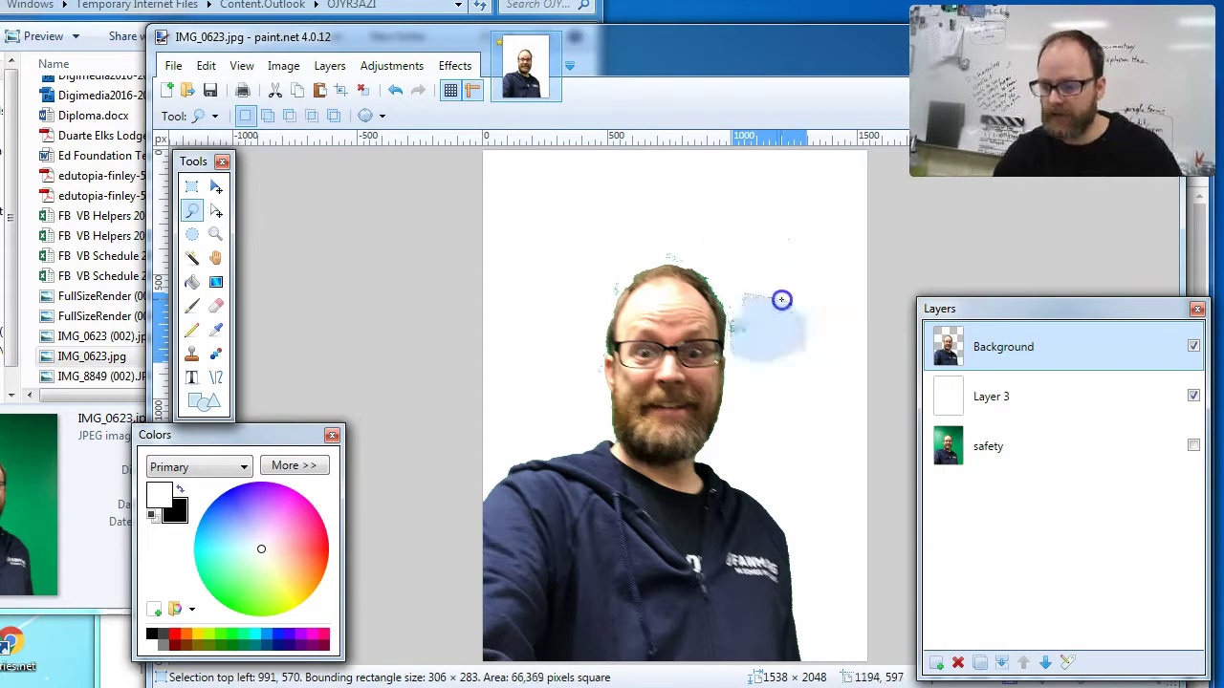
Step: Move the Layers window aside and zoom back out to 25%
{"action": "left_click", "coordinate": [778, 290]}
{"action": "mouse_move", "coordinate": [1052, 309]}
{"action": "left_mouse_down"}
{"action": "mouse_move", "coordinate": [1035, 273]}
{"action": "mouse_move", "coordinate": [1052, 250]}
{"action": "left_mouse_up"}
{"action": "mouse_move", "coordinate": [1081, 677]}
{"action": "left_mouse_down"}
{"action": "mouse_move", "coordinate": [1121, 677]}
{"action": "mouse_move", "coordinate": [1080, 677]}
{"action": "left_mouse_up"}
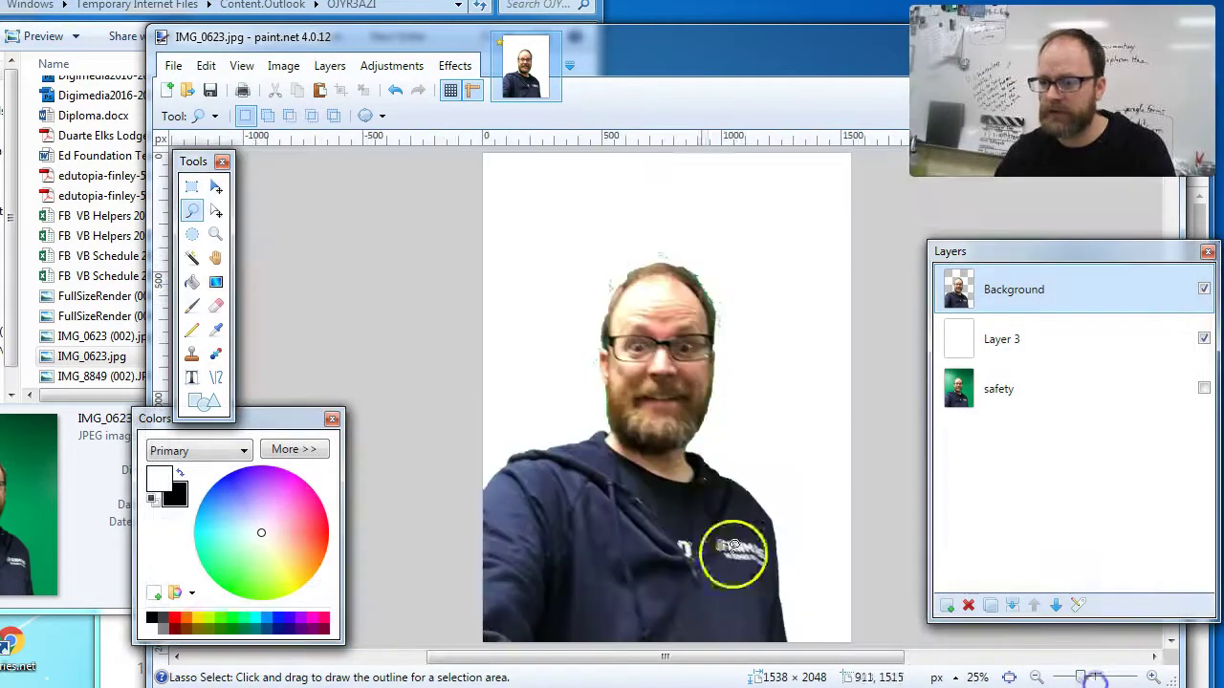
Step: Zoom in close on the face and set the Eraser width to 45
{"action": "left_click", "coordinate": [1149, 677]}
{"action": "scroll", "coordinate": [850, 500], "scroll_direction": "up", "scroll_amount": 1}
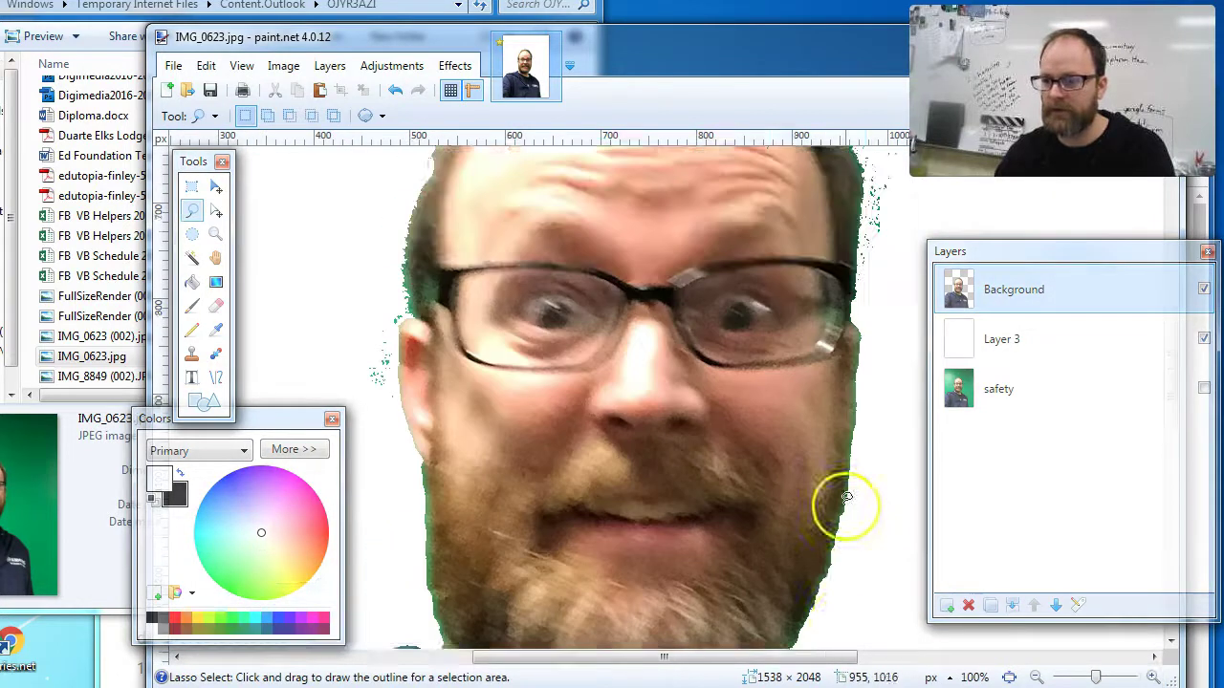
{"action": "scroll", "coordinate": [846, 497], "scroll_direction": "up", "scroll_amount": 1}
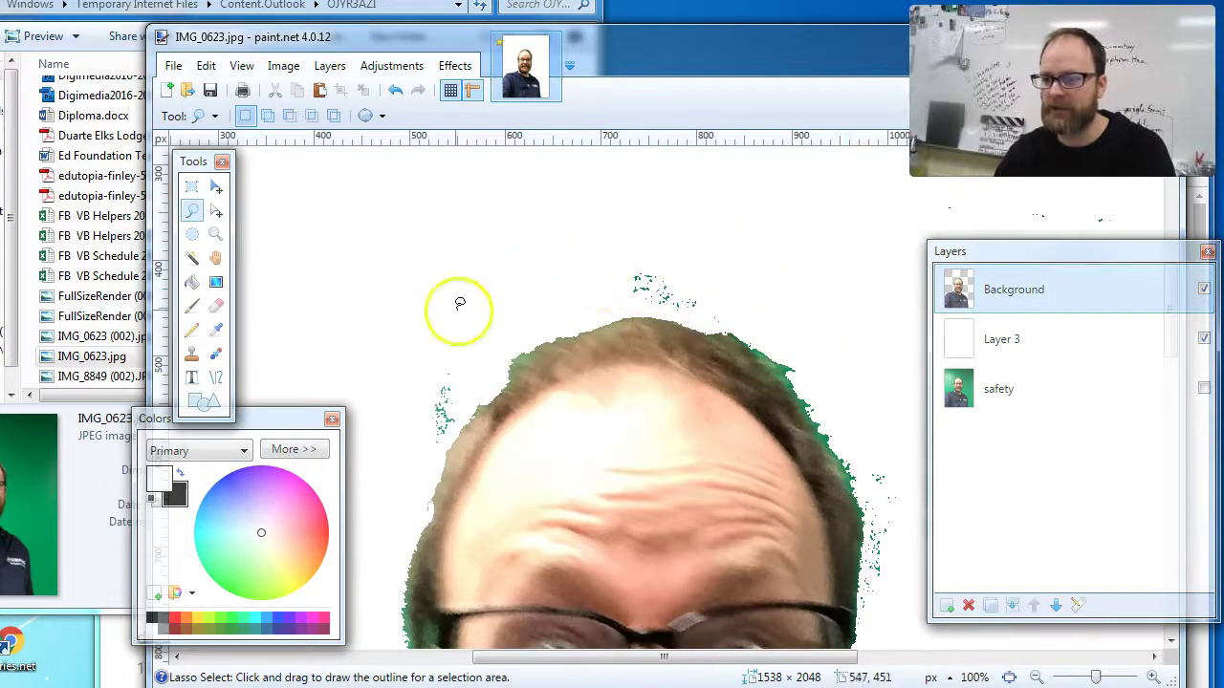
{"action": "left_click", "coordinate": [225, 306]}
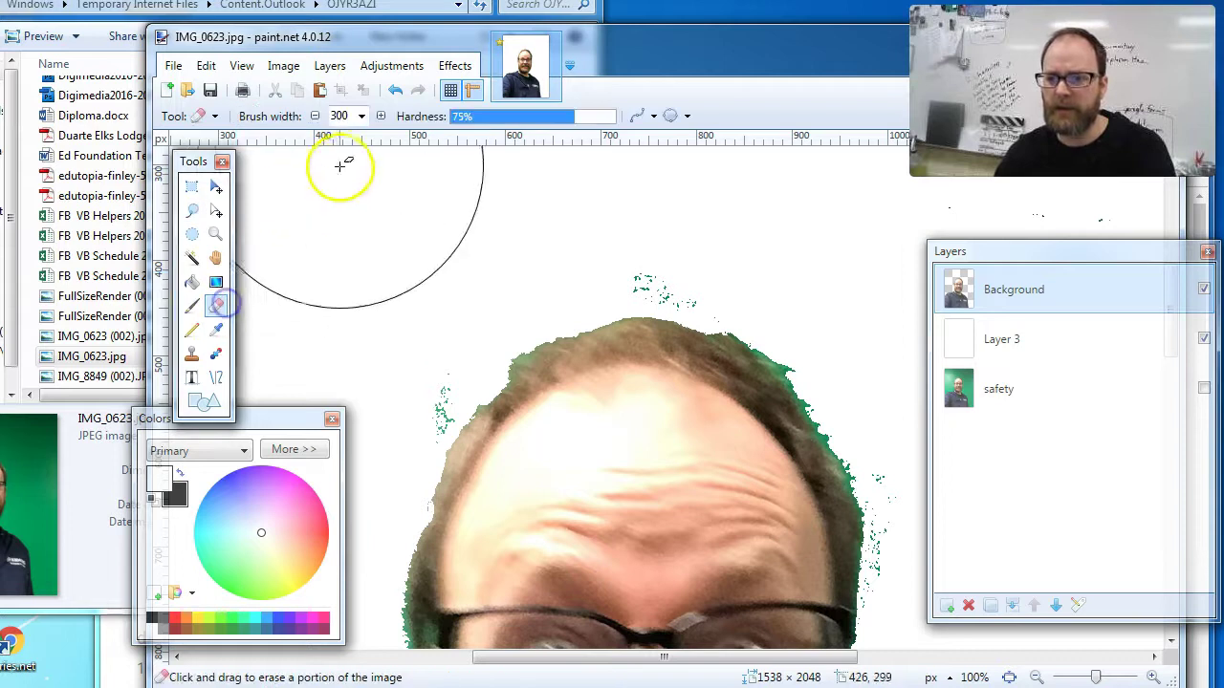
{"action": "left_click", "coordinate": [361, 116]}
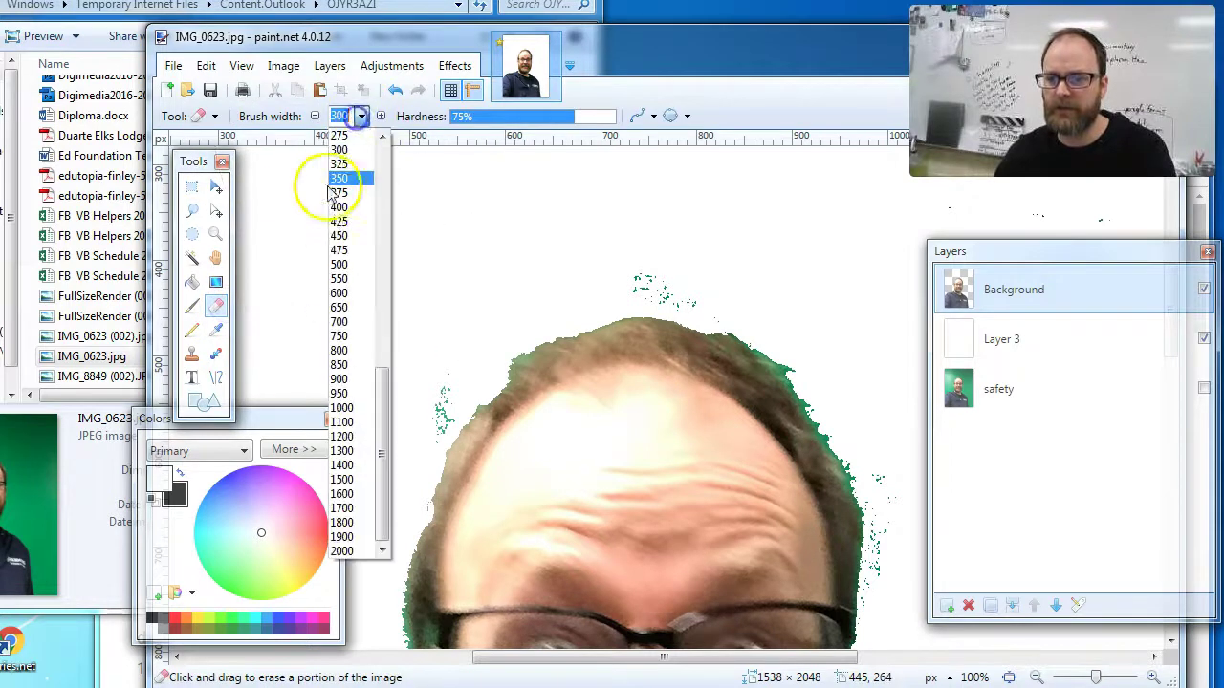
{"action": "left_click", "coordinate": [382, 189]}
{"action": "left_click", "coordinate": [337, 292]}
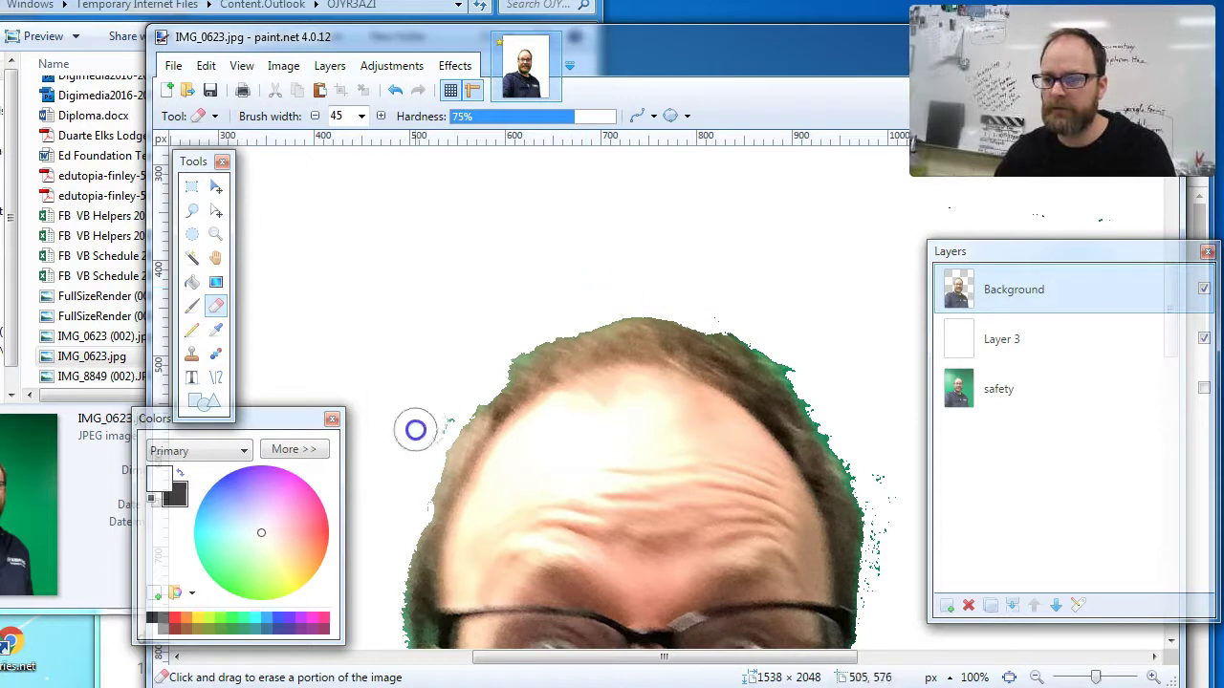
Step: Erase the green fringe along the hair's upper-left and top edges and nearby specks
{"action": "mouse_move", "coordinate": [456, 403]}
{"action": "left_mouse_down"}
{"action": "mouse_move", "coordinate": [560, 319]}
{"action": "mouse_move", "coordinate": [664, 297]}
{"action": "left_mouse_up"}
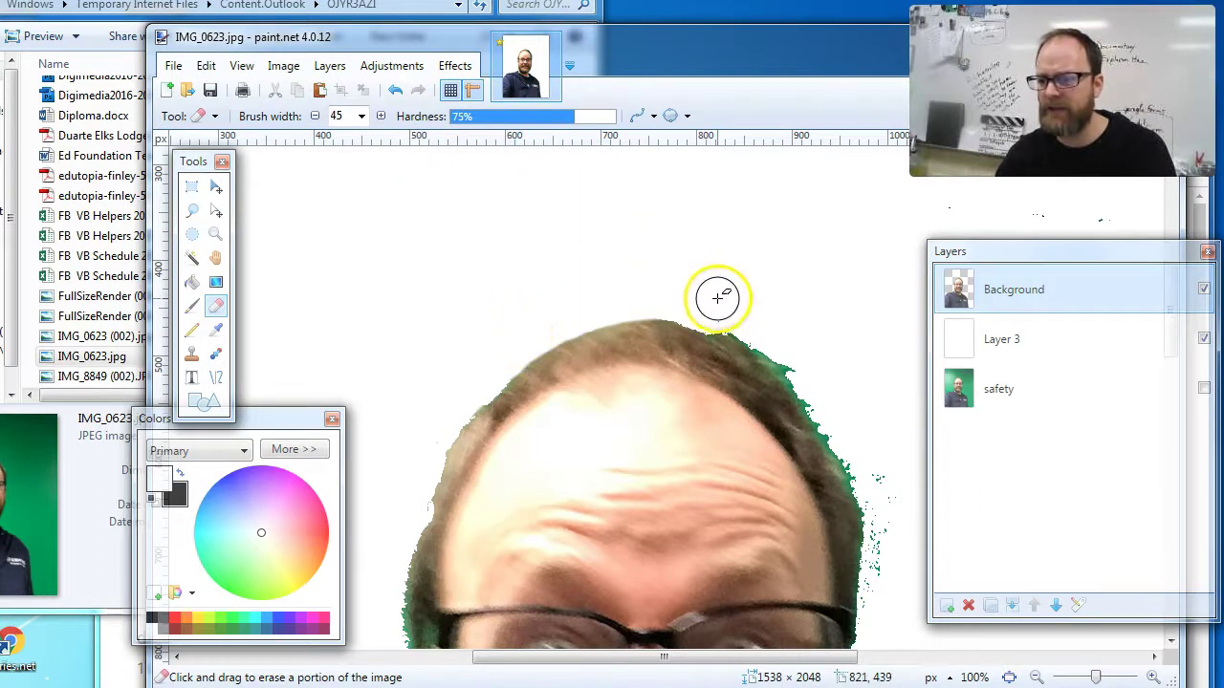
{"action": "mouse_move", "coordinate": [716, 293]}
{"action": "left_mouse_down"}
{"action": "mouse_move", "coordinate": [708, 309]}
{"action": "mouse_move", "coordinate": [784, 354]}
{"action": "mouse_move", "coordinate": [857, 456]}
{"action": "mouse_move", "coordinate": [876, 492]}
{"action": "mouse_move", "coordinate": [885, 588]}
{"action": "mouse_move", "coordinate": [893, 546]}
{"action": "mouse_move", "coordinate": [881, 514]}
{"action": "left_mouse_up"}
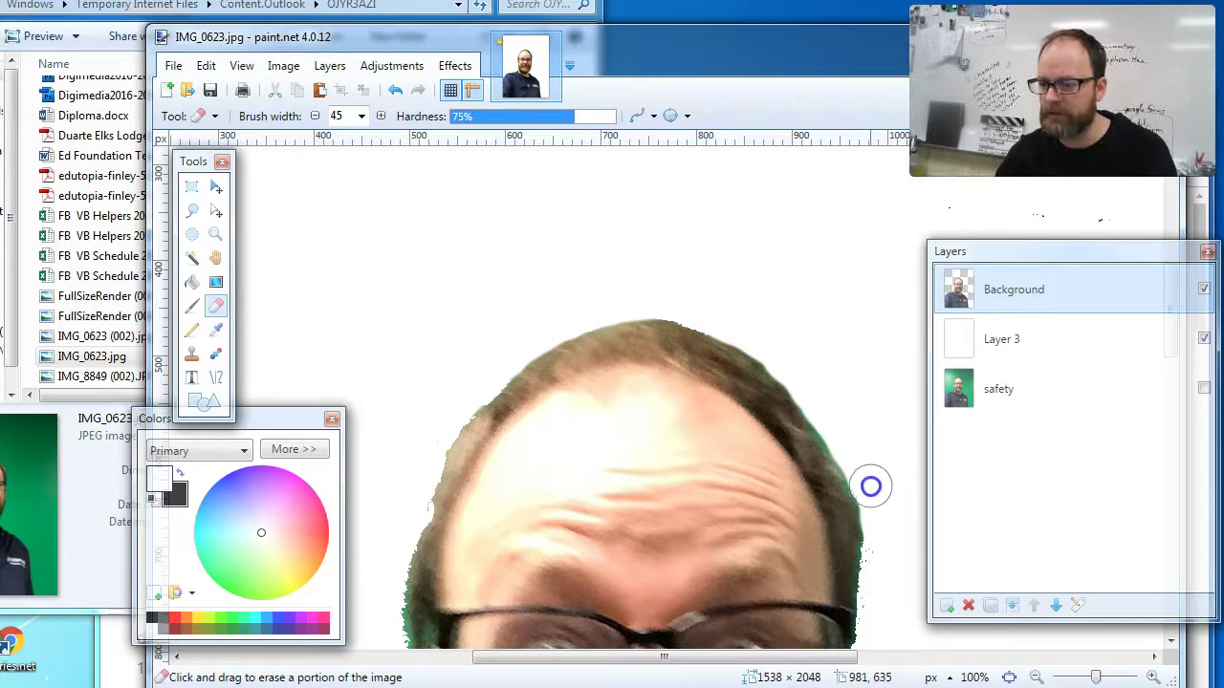
{"action": "scroll", "coordinate": [751, 325], "scroll_direction": "down", "scroll_amount": 3}
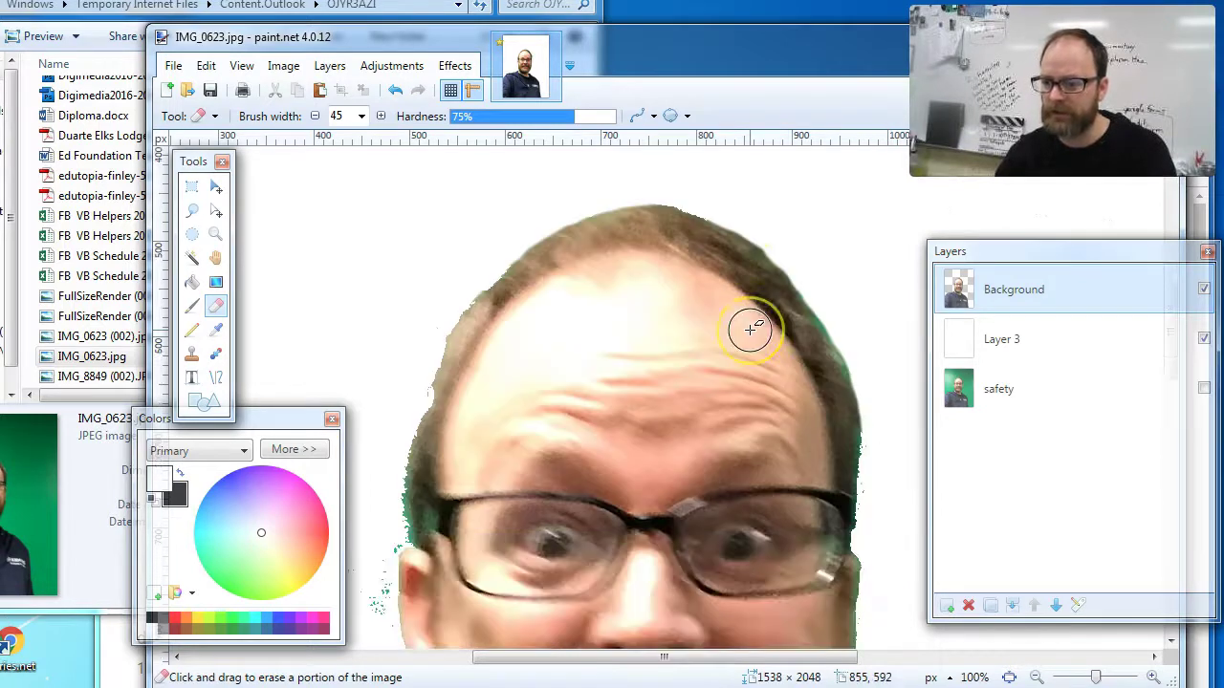
{"action": "scroll", "coordinate": [751, 325], "scroll_direction": "down", "scroll_amount": 3}
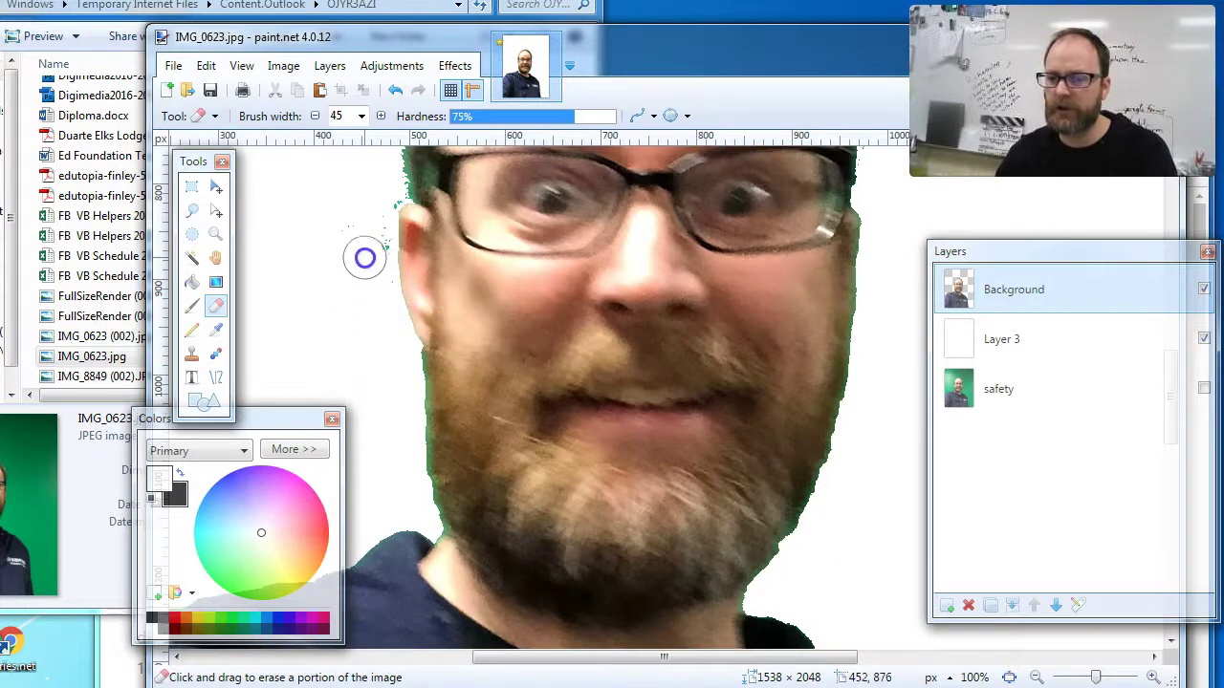
{"action": "mouse_move", "coordinate": [372, 228]}
{"action": "left_mouse_down"}
{"action": "mouse_move", "coordinate": [358, 326]}
{"action": "mouse_move", "coordinate": [381, 198]}
{"action": "mouse_move", "coordinate": [357, 282]}
{"action": "mouse_move", "coordinate": [350, 230]}
{"action": "mouse_move", "coordinate": [377, 307]}
{"action": "mouse_move", "coordinate": [362, 207]}
{"action": "left_mouse_up"}
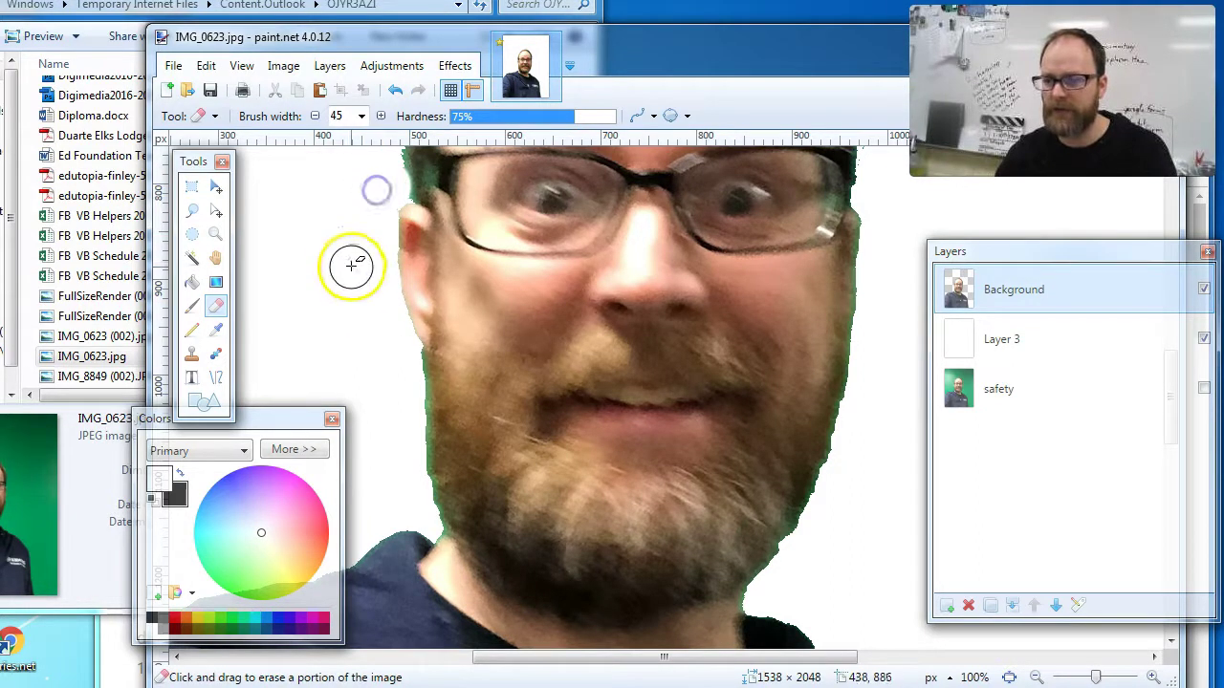
{"action": "scroll", "coordinate": [350, 265], "scroll_direction": "up", "scroll_amount": 3}
{"action": "mouse_move", "coordinate": [350, 265]}
{"action": "left_mouse_down"}
{"action": "mouse_move", "coordinate": [392, 288]}
{"action": "mouse_move", "coordinate": [433, 196]}
{"action": "left_mouse_up"}
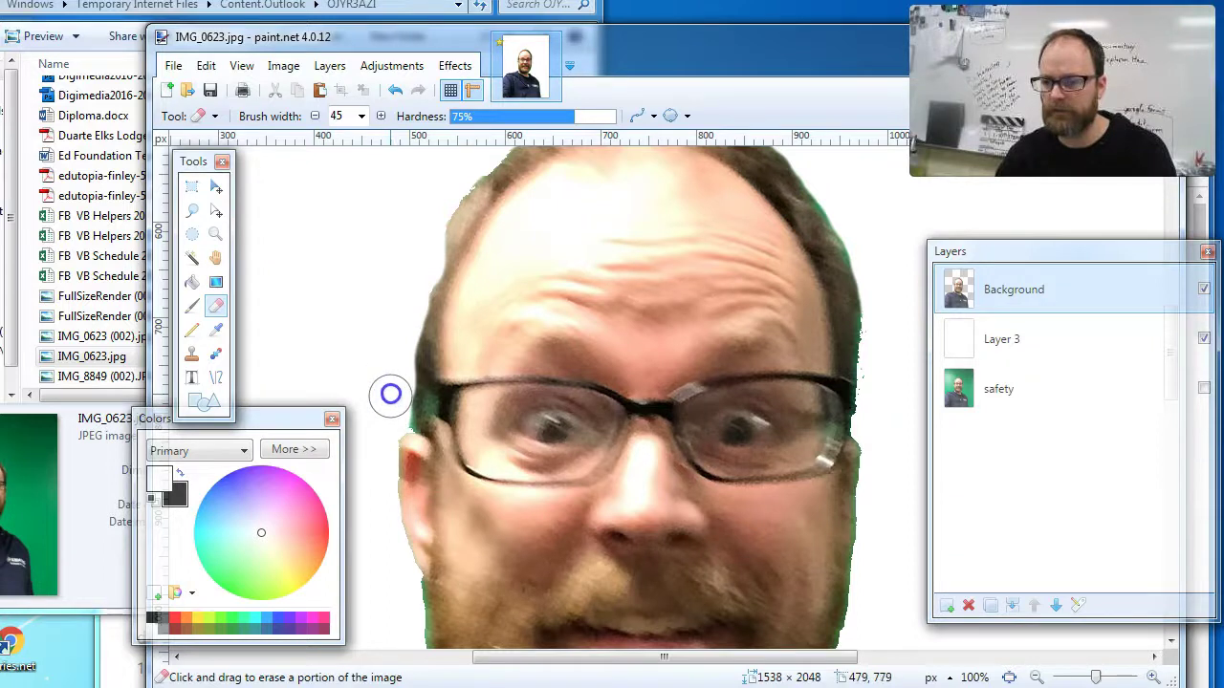
{"action": "scroll", "coordinate": [392, 387], "scroll_direction": "down", "scroll_amount": 5}
{"action": "scroll", "coordinate": [622, 392], "scroll_direction": "up", "scroll_amount": 10}
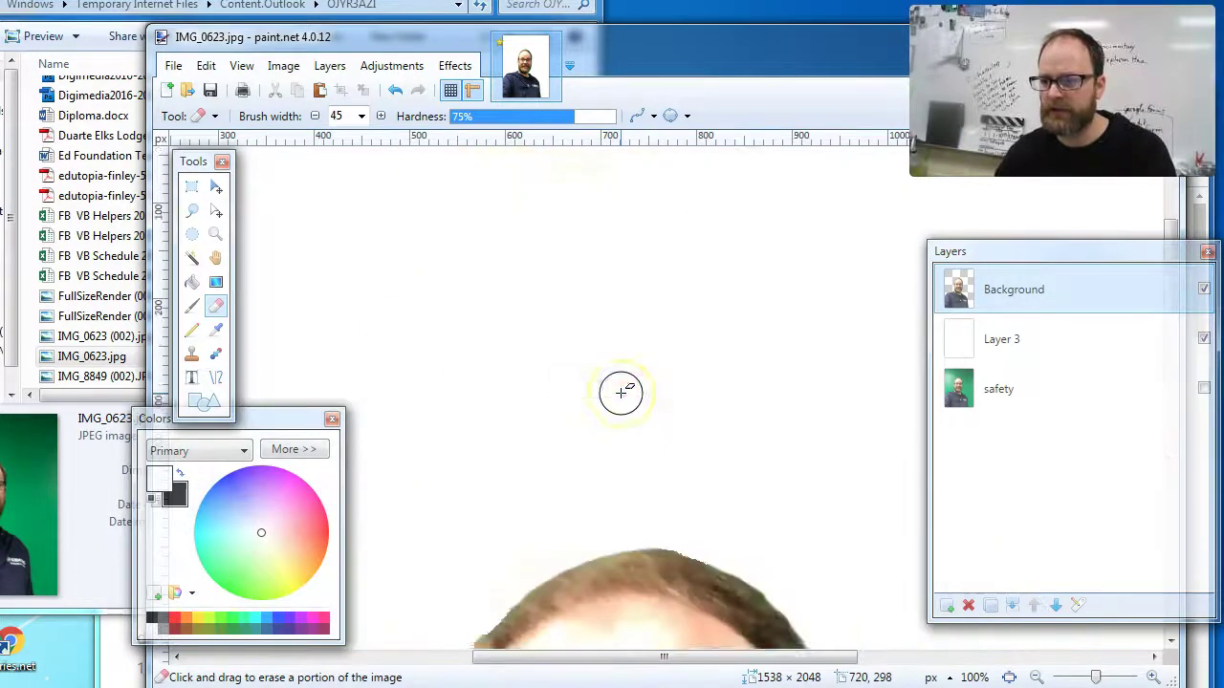
{"action": "scroll", "coordinate": [621, 392], "scroll_direction": "down", "scroll_amount": 2}
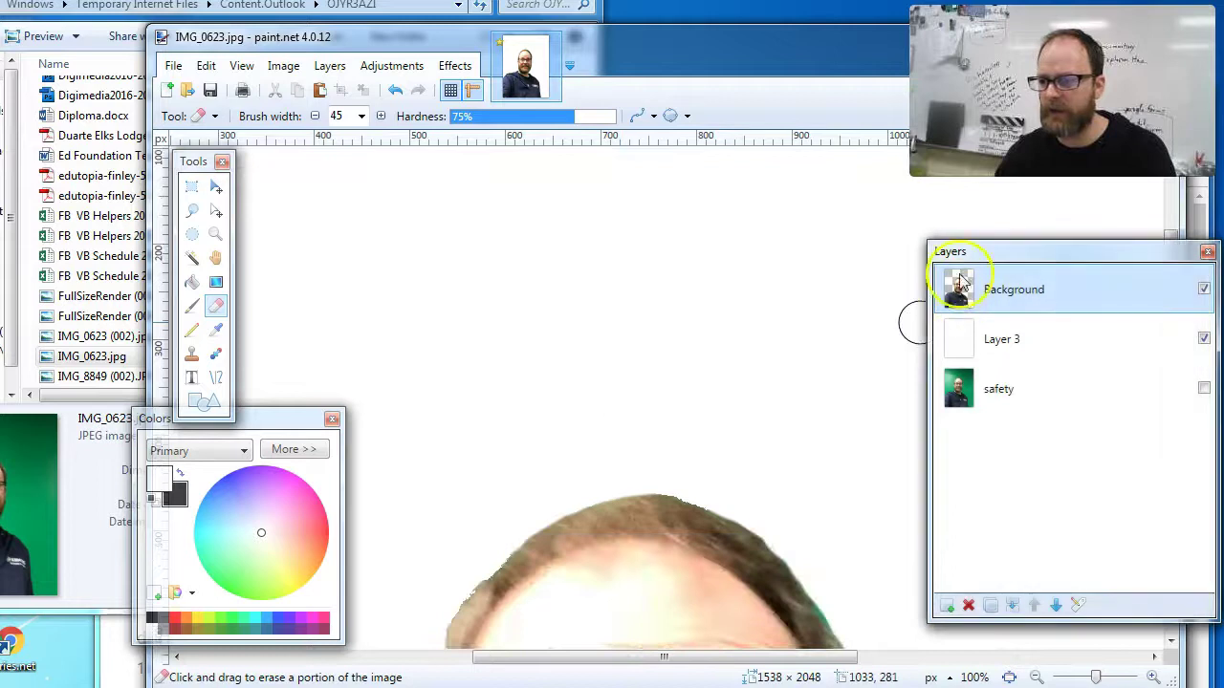
Step: Zoom out to 25% and hide the white Layer 3 to show transparency
{"action": "left_click", "coordinate": [1037, 676]}
{"action": "left_click", "coordinate": [1035, 678]}
{"action": "left_click", "coordinate": [1033, 679]}
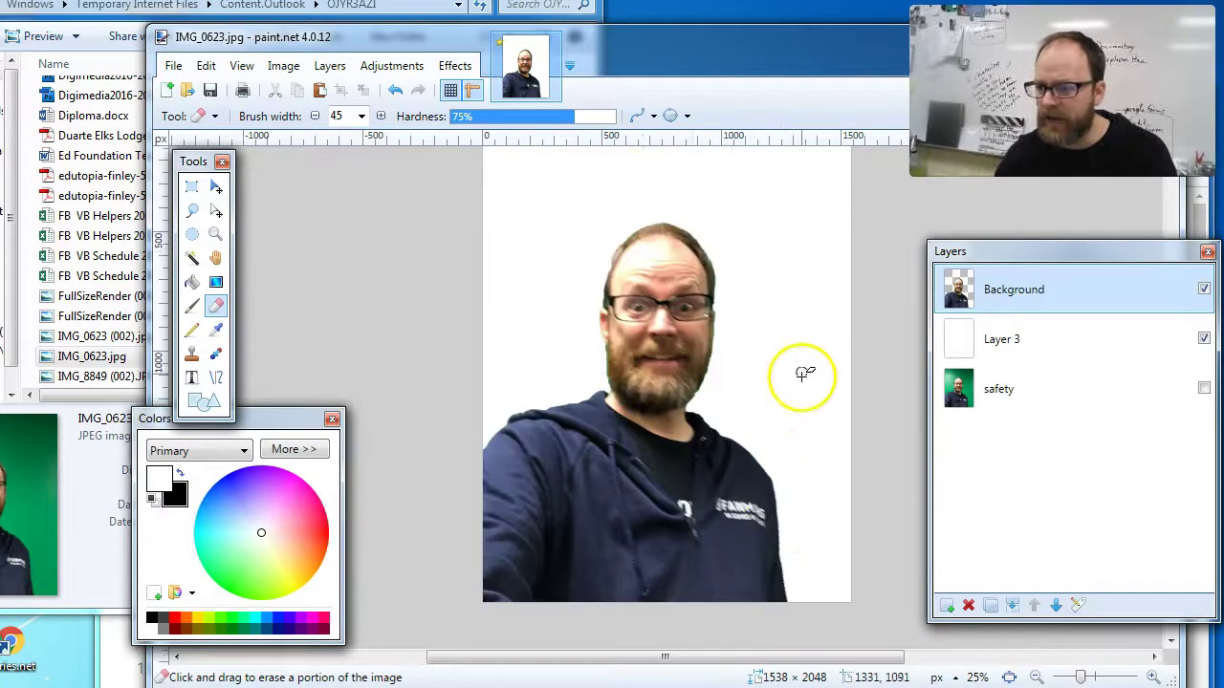
{"action": "scroll", "coordinate": [804, 373], "scroll_direction": "up", "scroll_amount": 1}
{"action": "scroll", "coordinate": [808, 363], "scroll_direction": "down", "scroll_amount": 2}
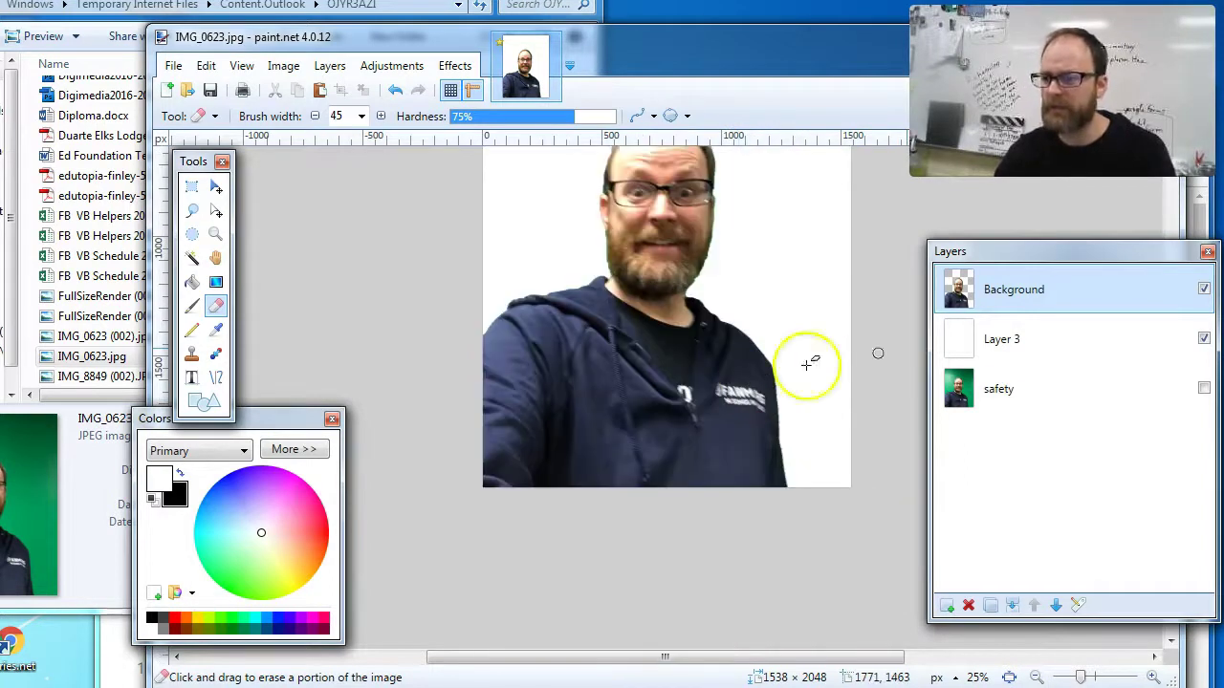
{"action": "left_click", "coordinate": [1203, 338]}
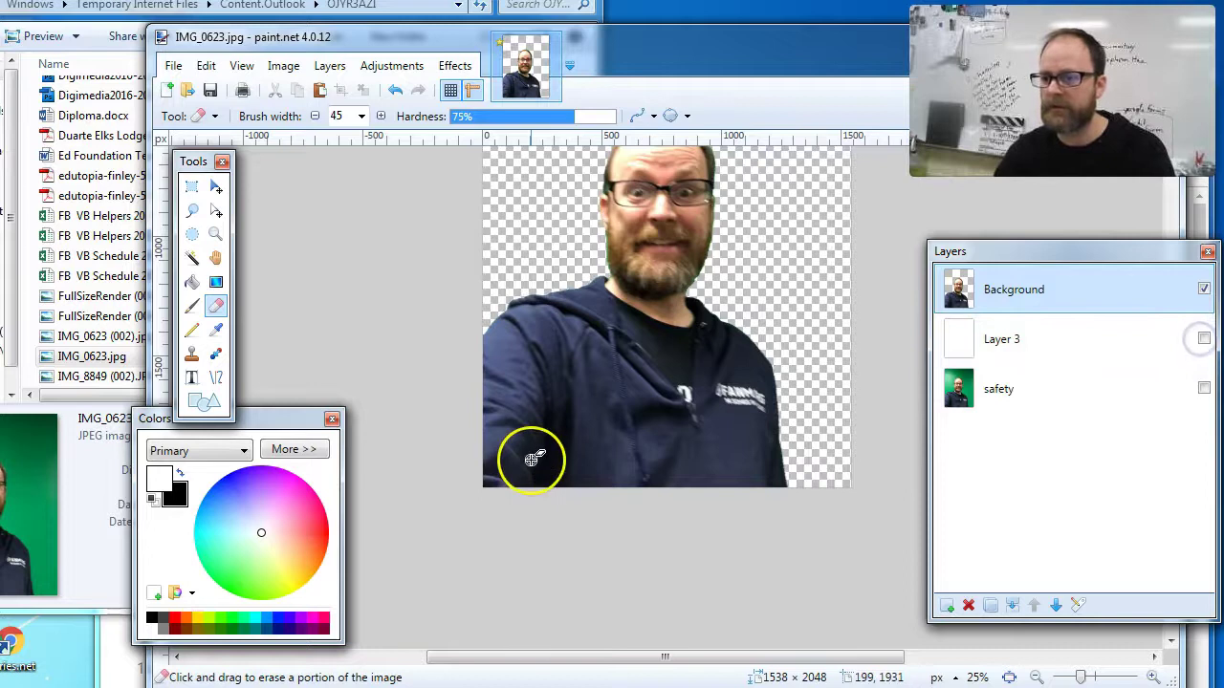
{"action": "scroll", "coordinate": [532, 460], "scroll_direction": "up", "scroll_amount": 3}
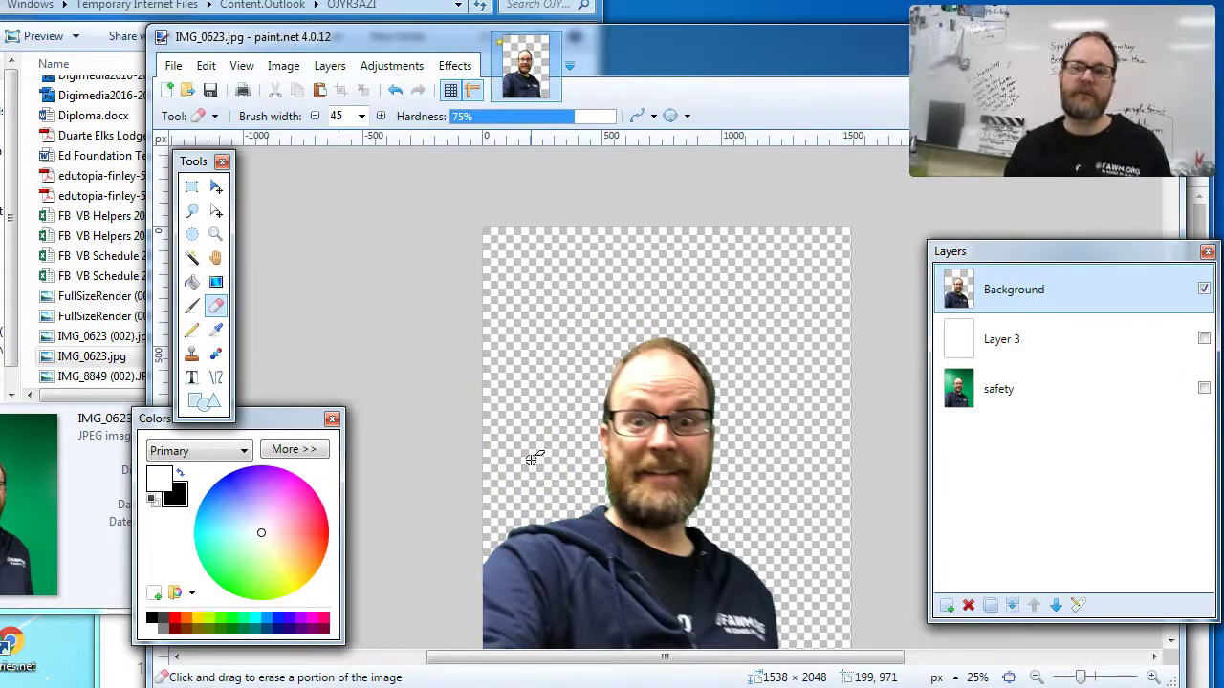